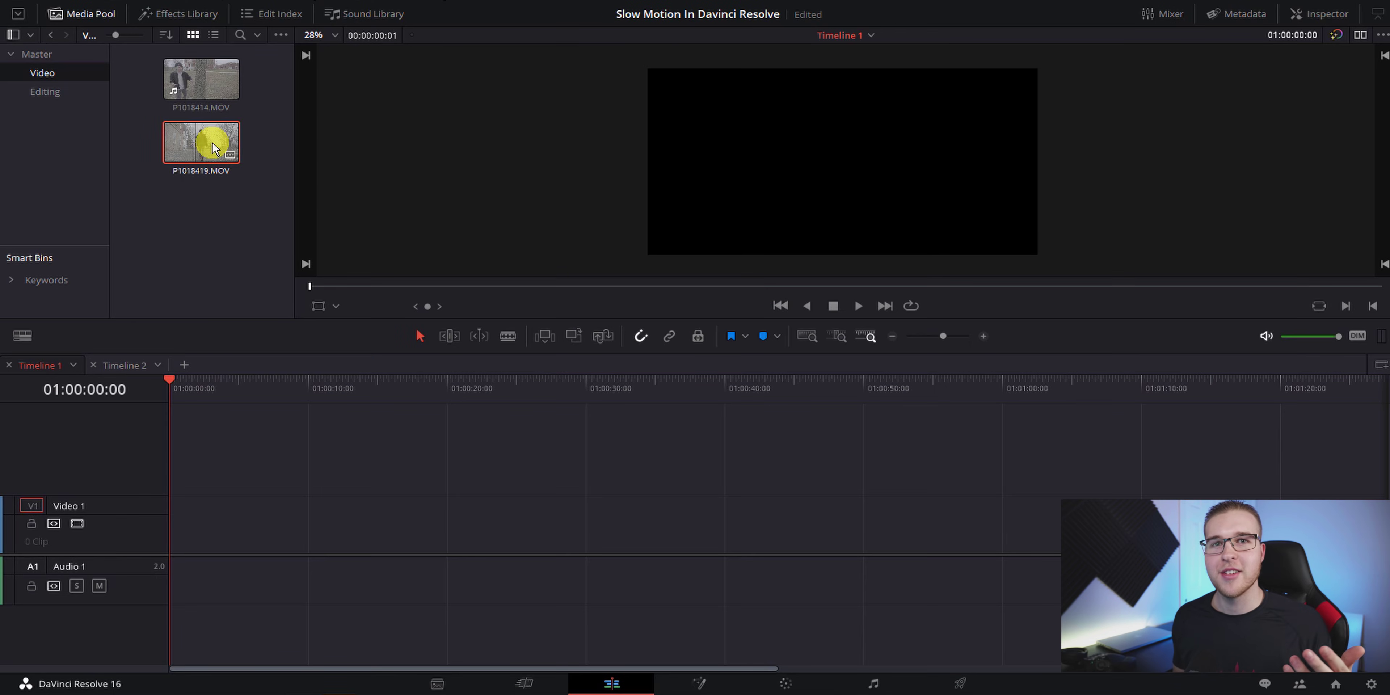
- Place P1018419.MOV at the start of Video 1, zoom the timeline in, and select the clip
drag(212, 141, 178, 525)
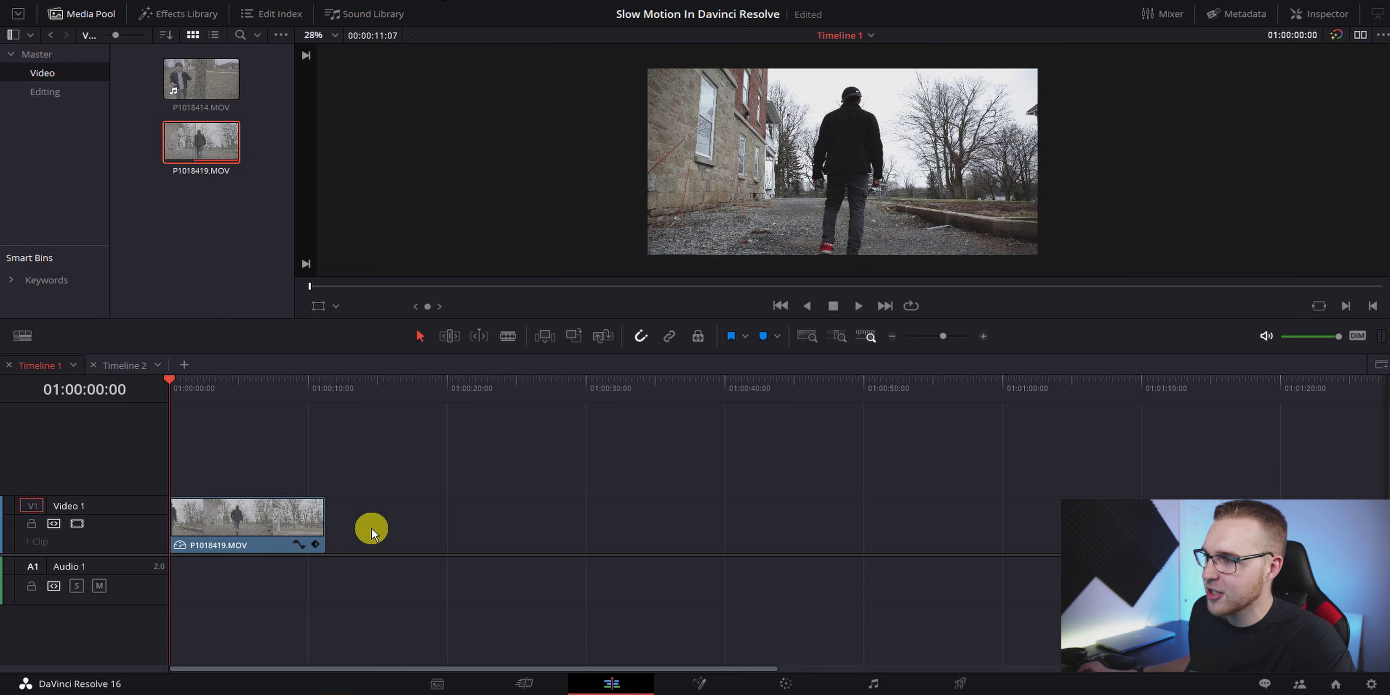
scroll(372, 528, up, 3)
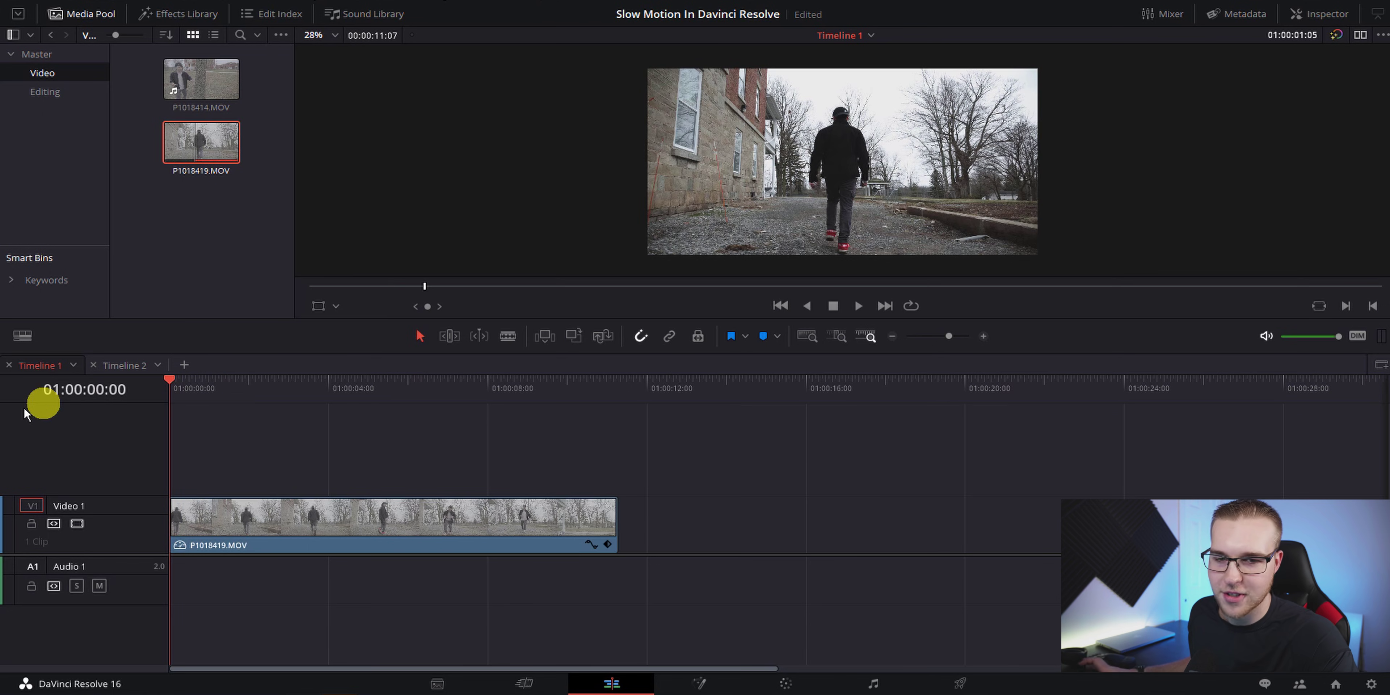
click(440, 545)
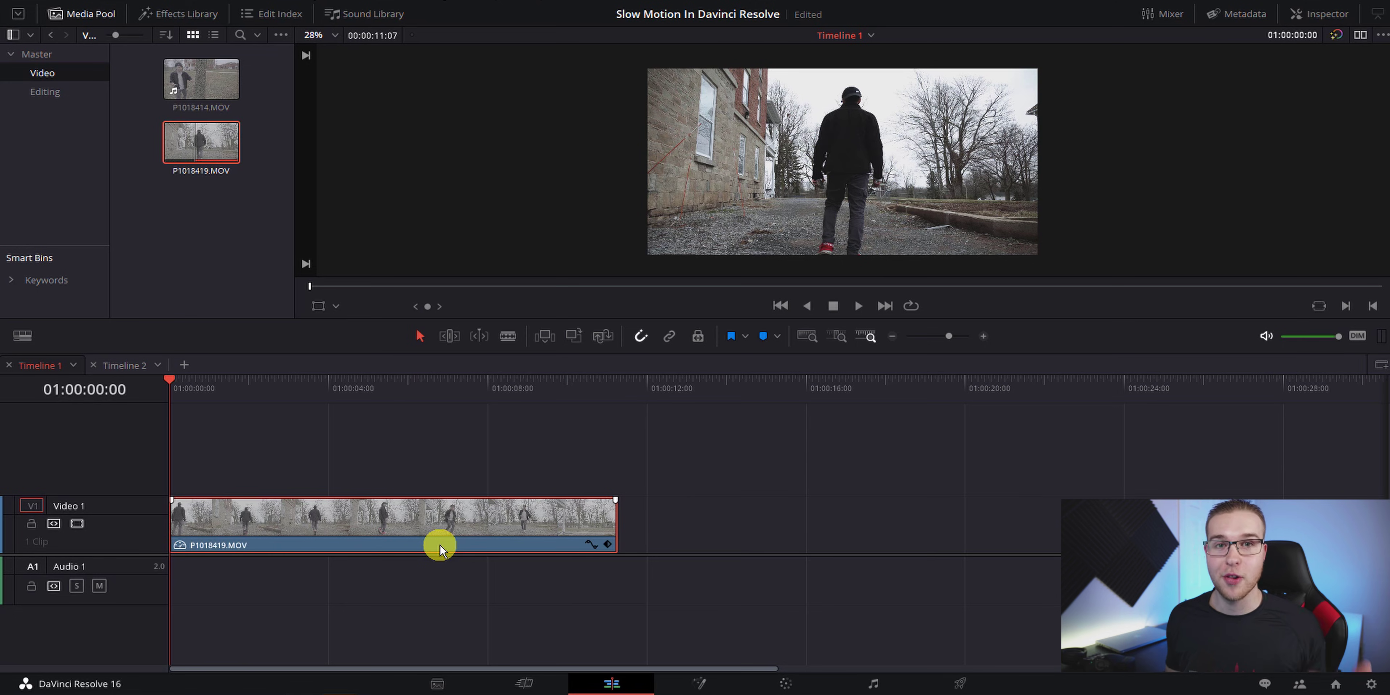
- Turn on retime controls for P1018419.MOV and change its speed to 50%
right_click(440, 545)
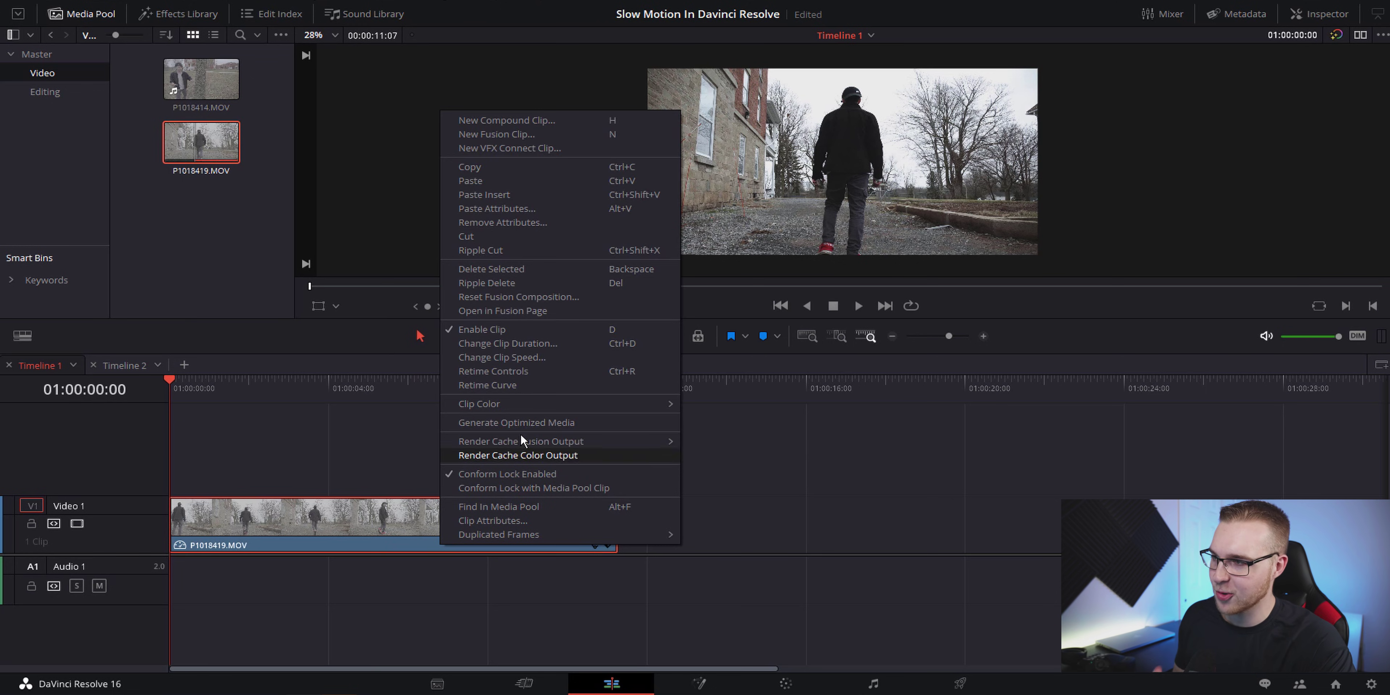
click(524, 371)
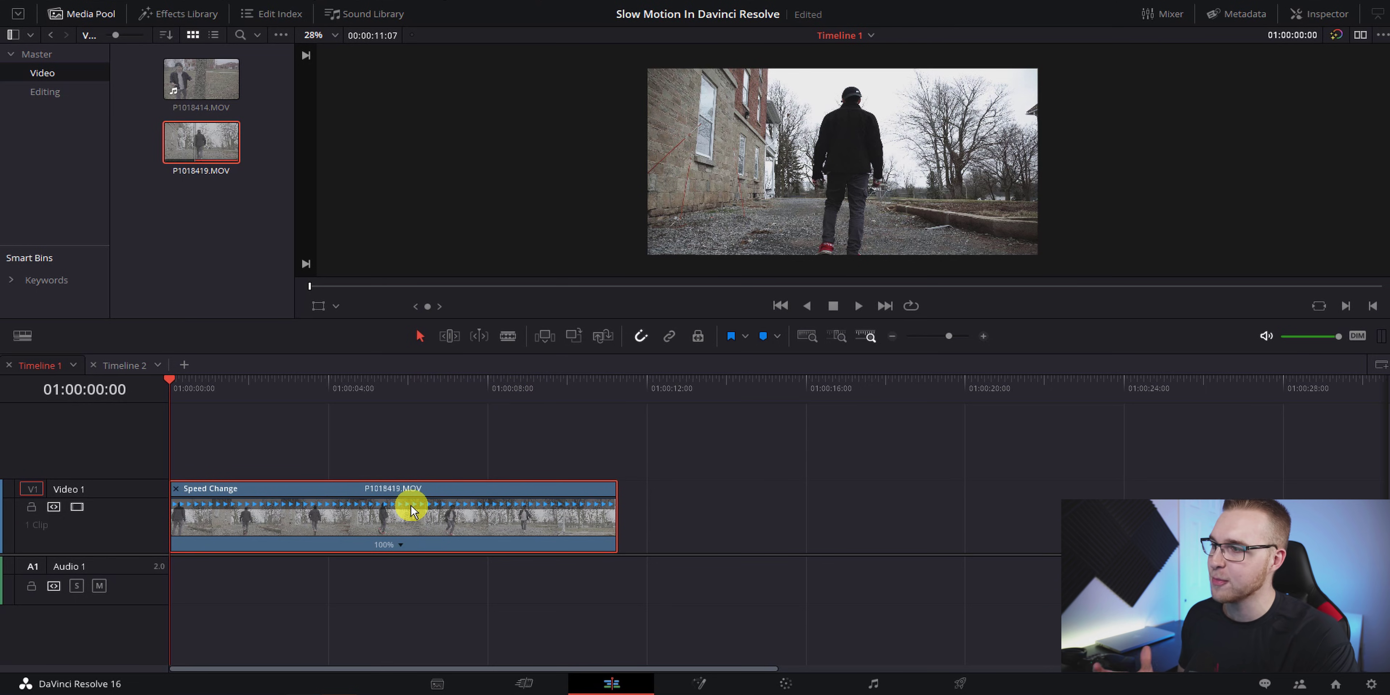
click(401, 545)
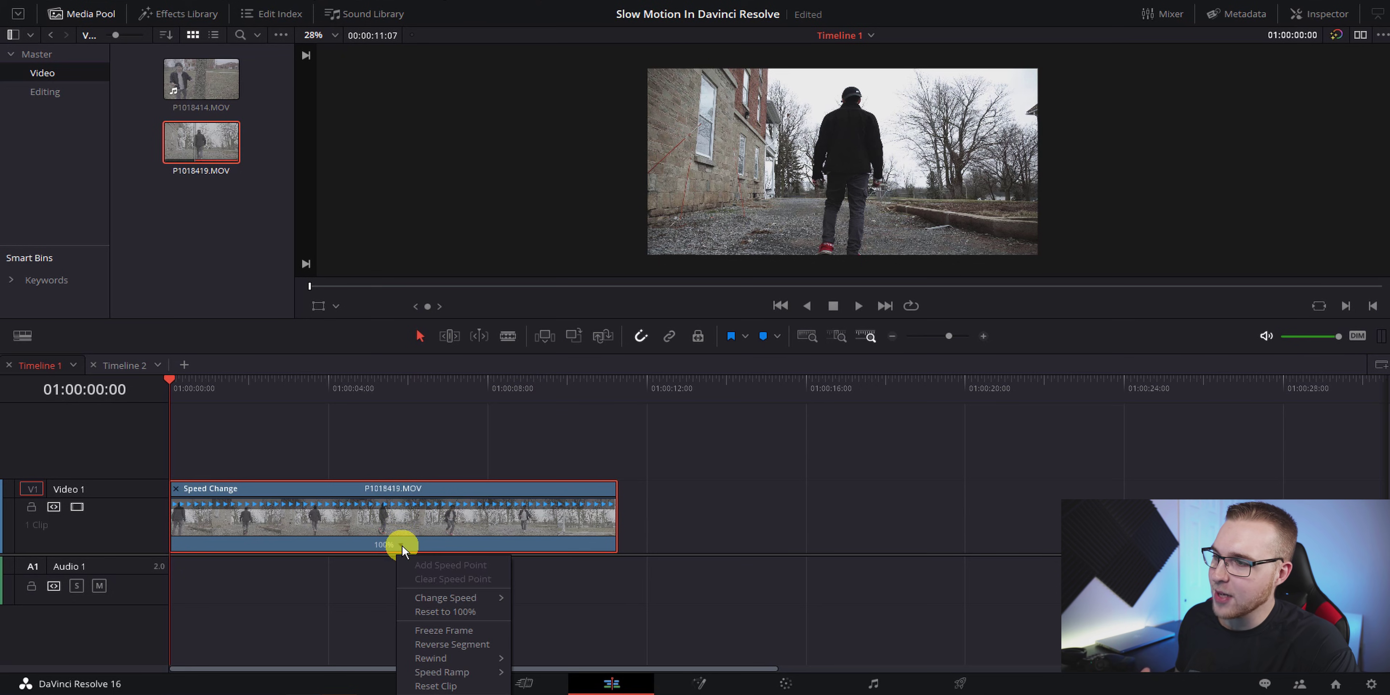
mouse_move(431, 592)
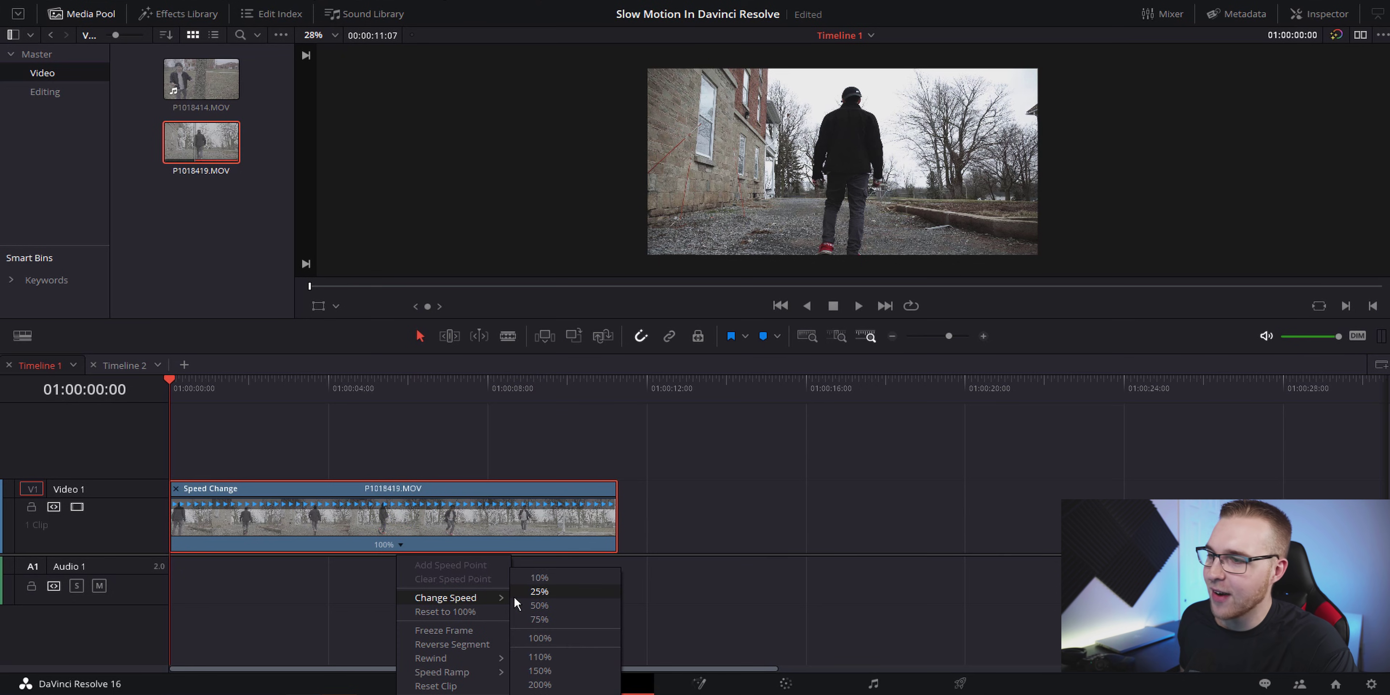
click(539, 605)
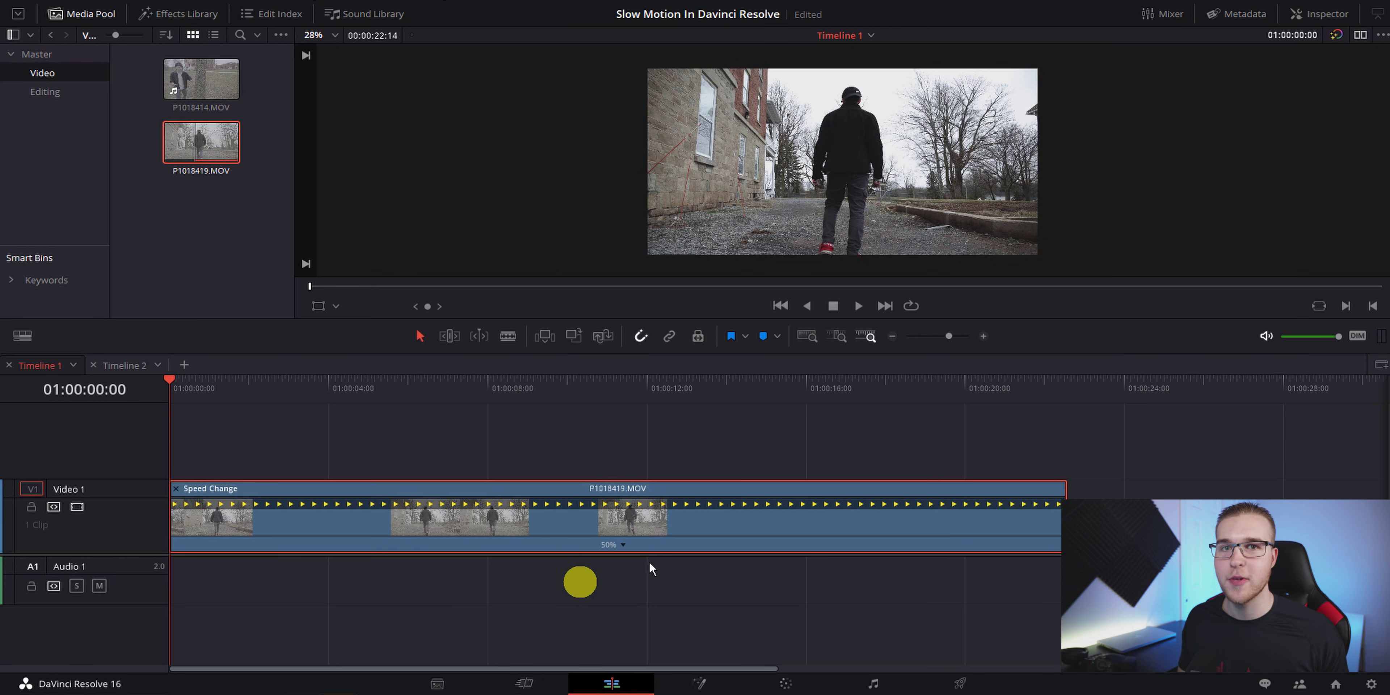
- Play back the half-speed clip, zoom the timeline out, and bring up its speed options again
key(space)
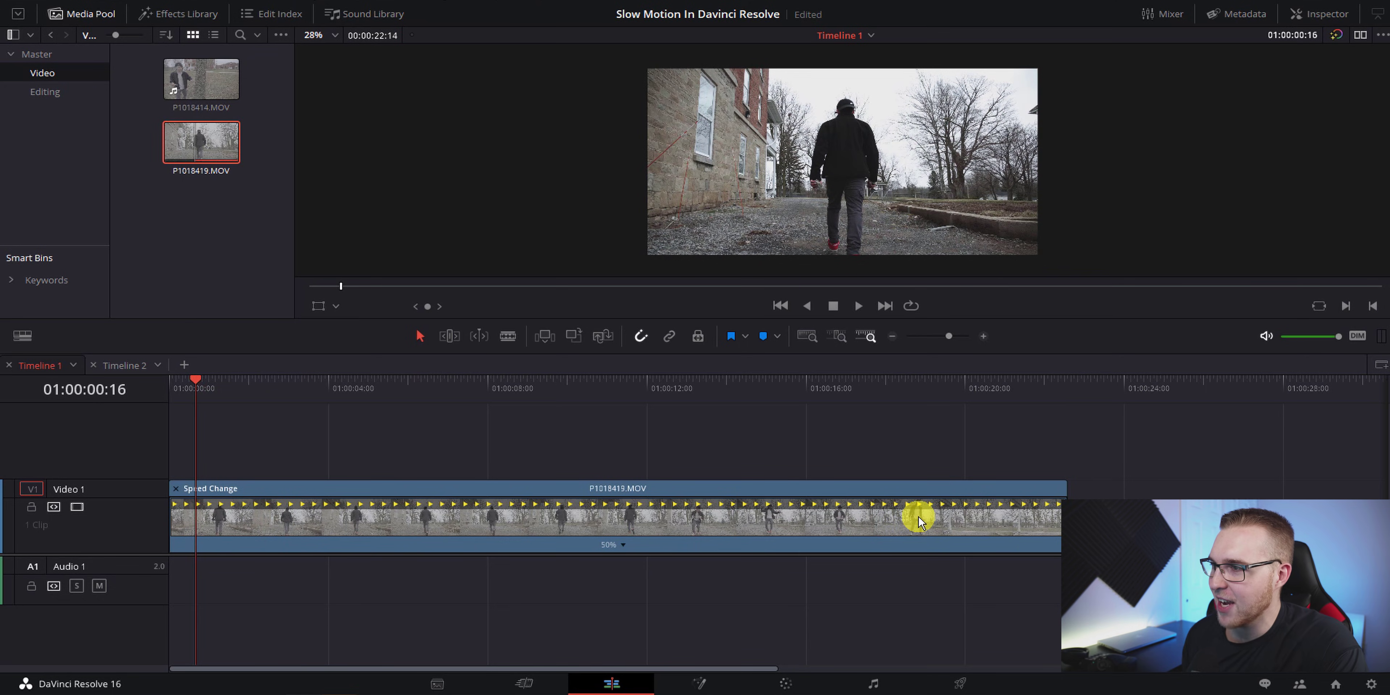
click(919, 519)
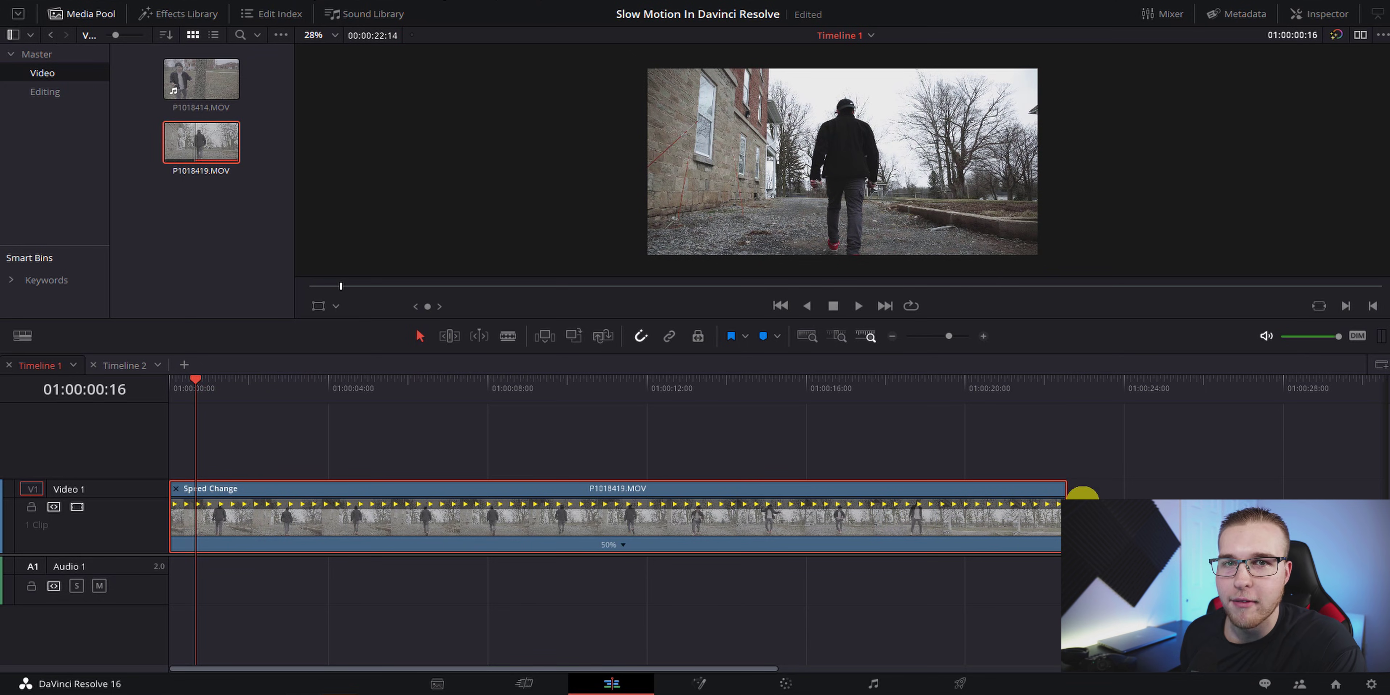
key(ctrl+minus)
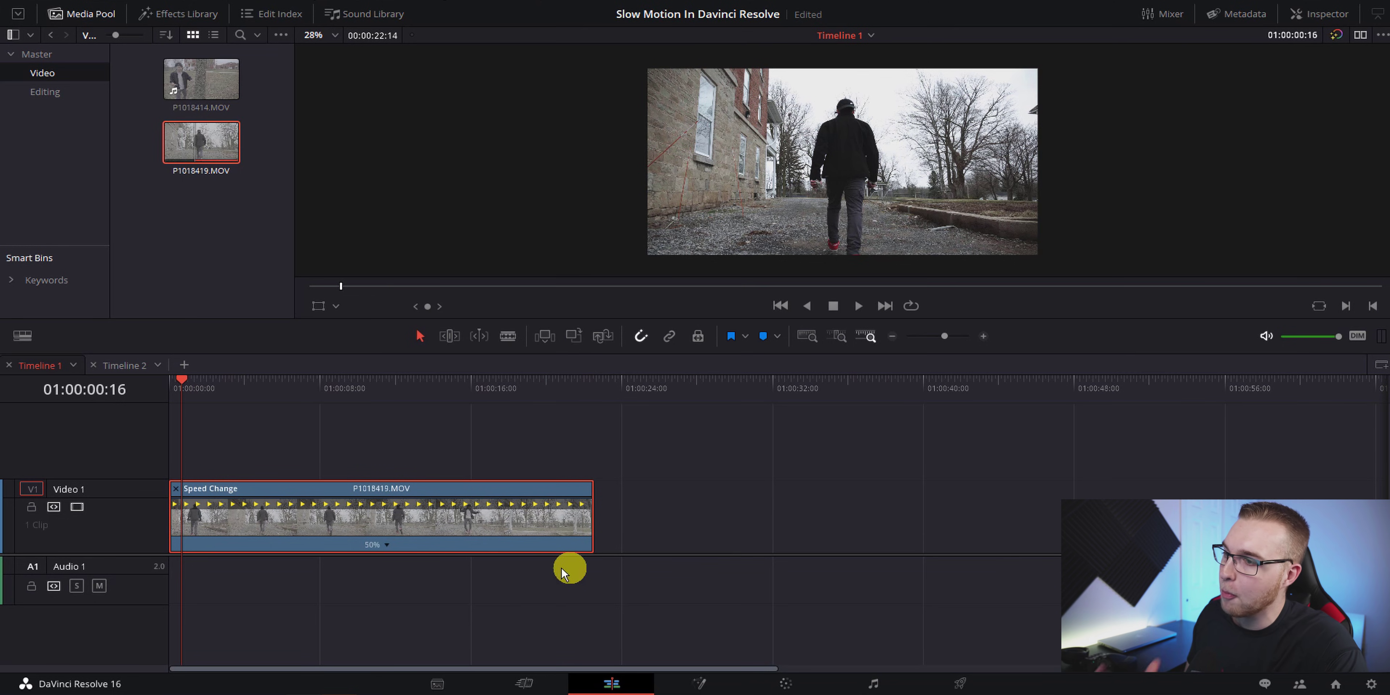
click(387, 545)
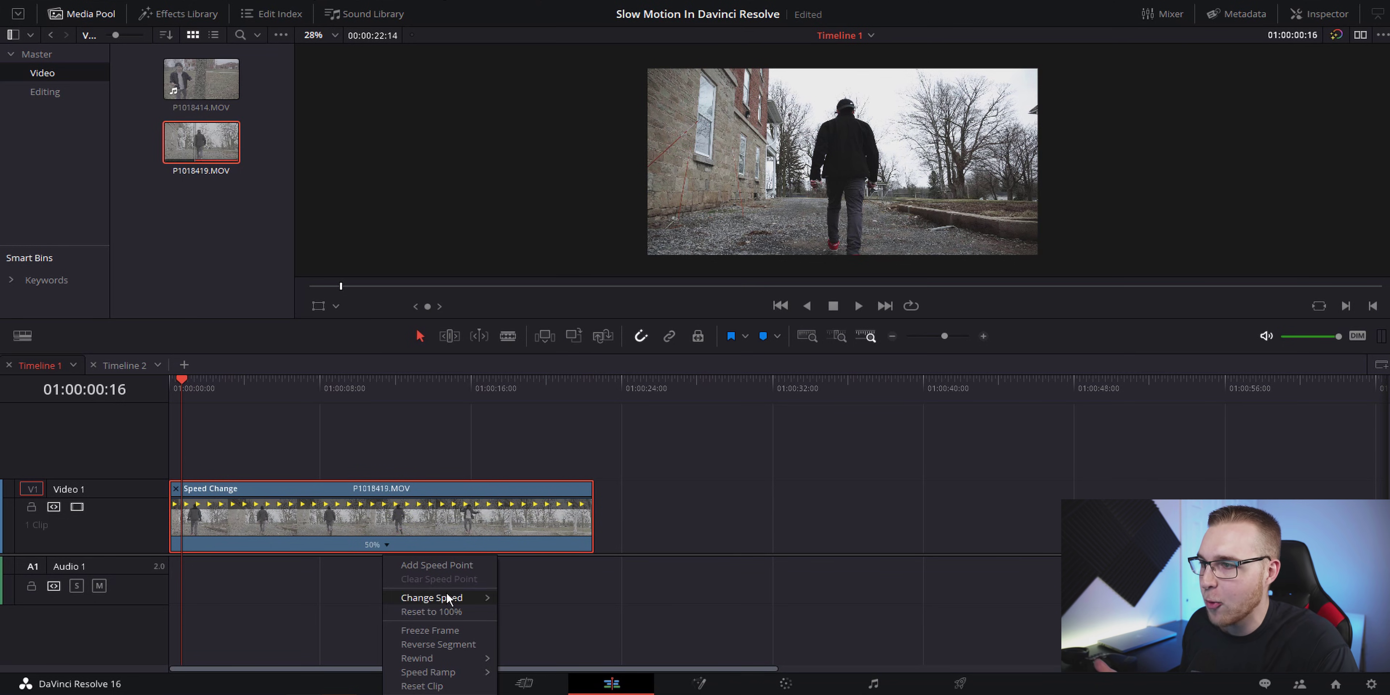
mouse_move(447, 600)
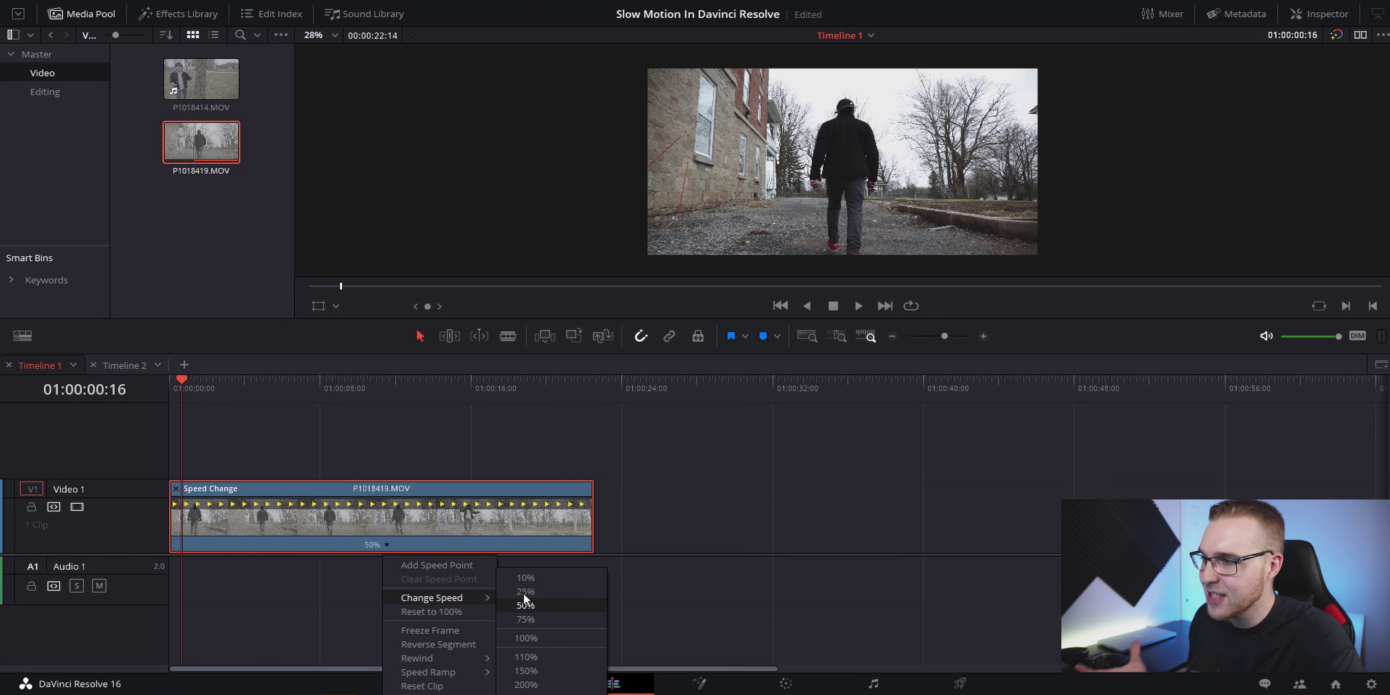
- Drag the clip's right edge outward to slow it to about 30%, then play it back
click(710, 531)
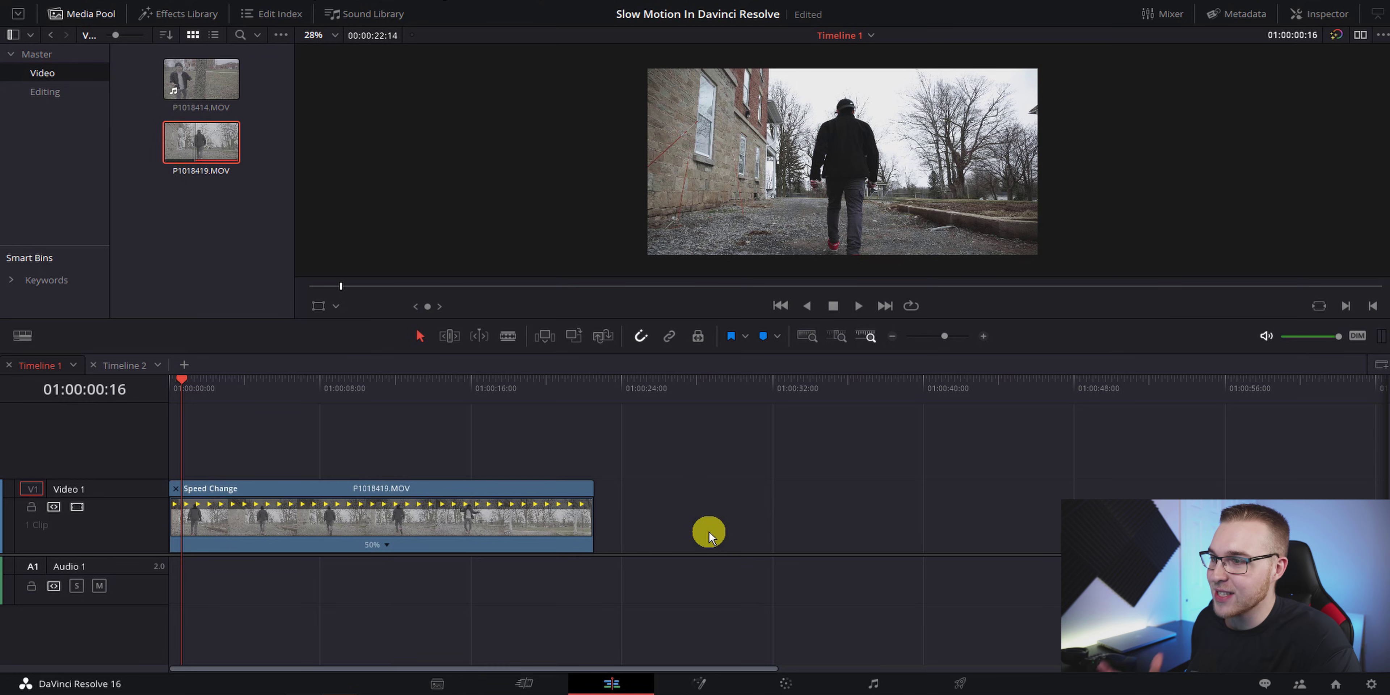
drag(594, 487, 861, 463)
key(space)
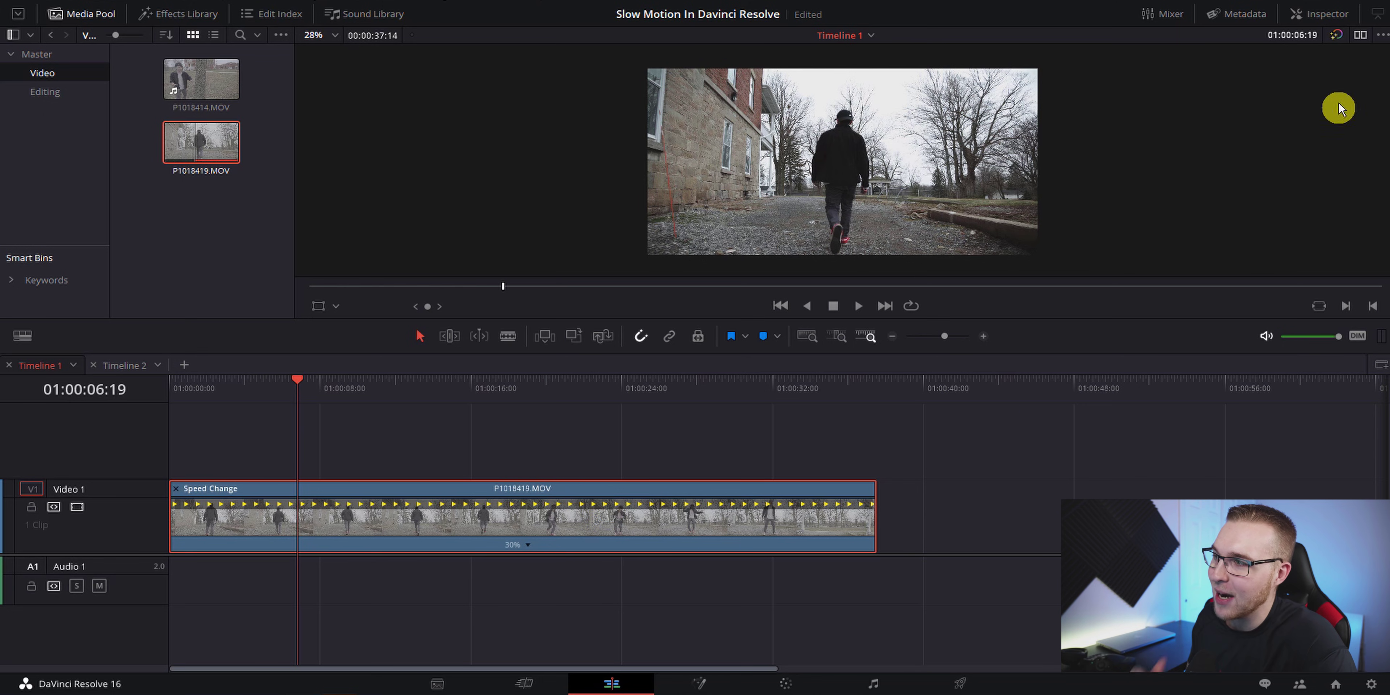
- In the Inspector, set Retime Process to Optical Flow and Motion Estimation to Enhanced Better, then preview
click(1321, 14)
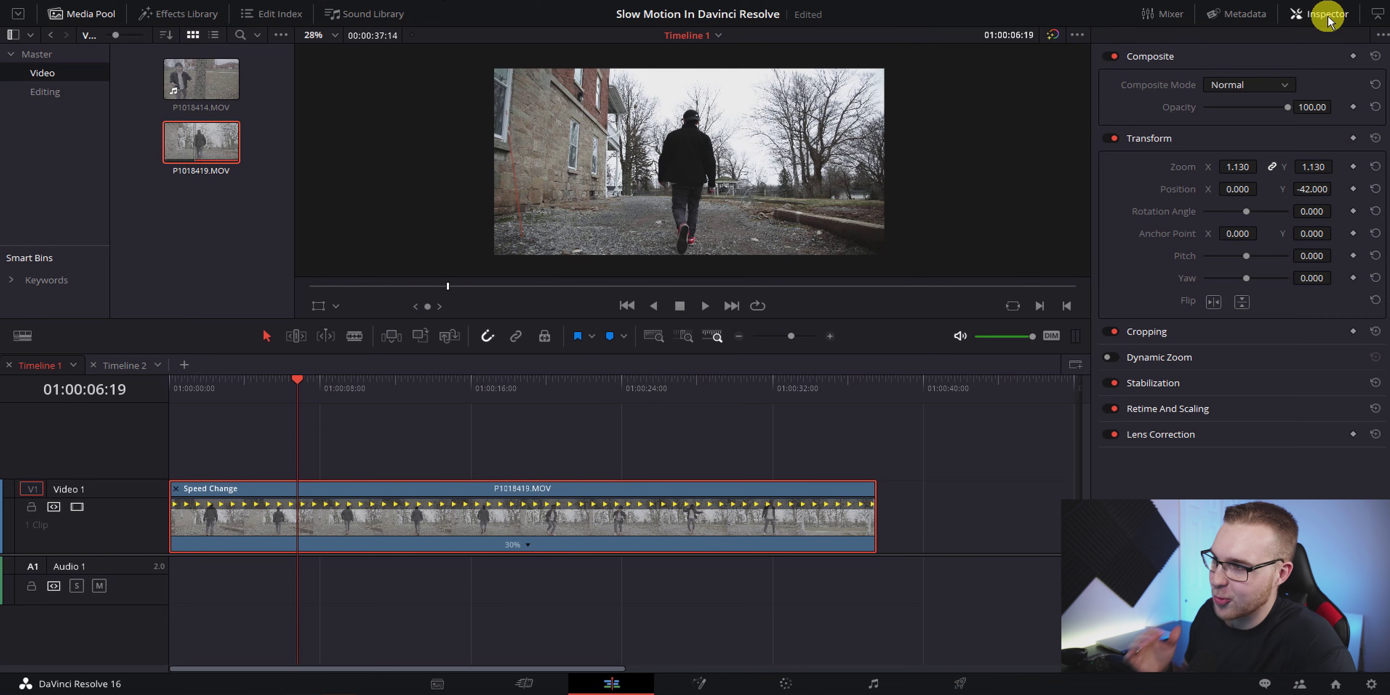
click(1217, 411)
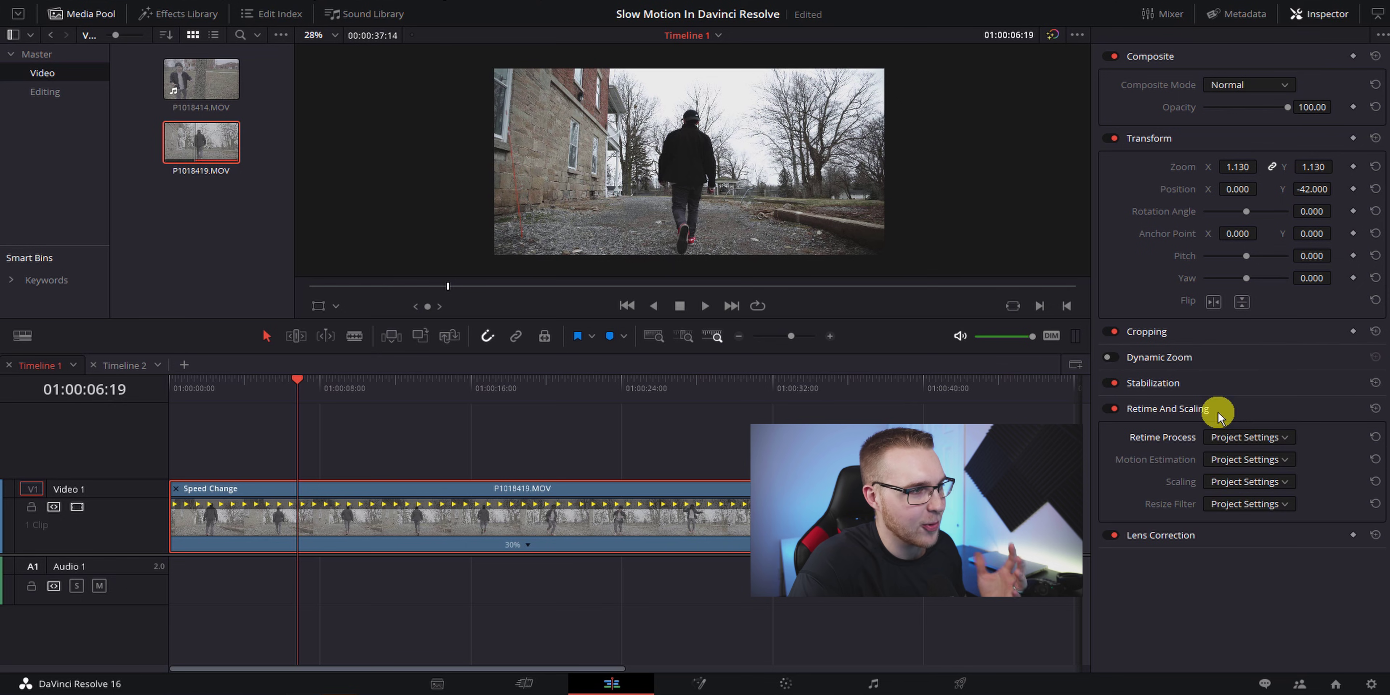
click(1218, 437)
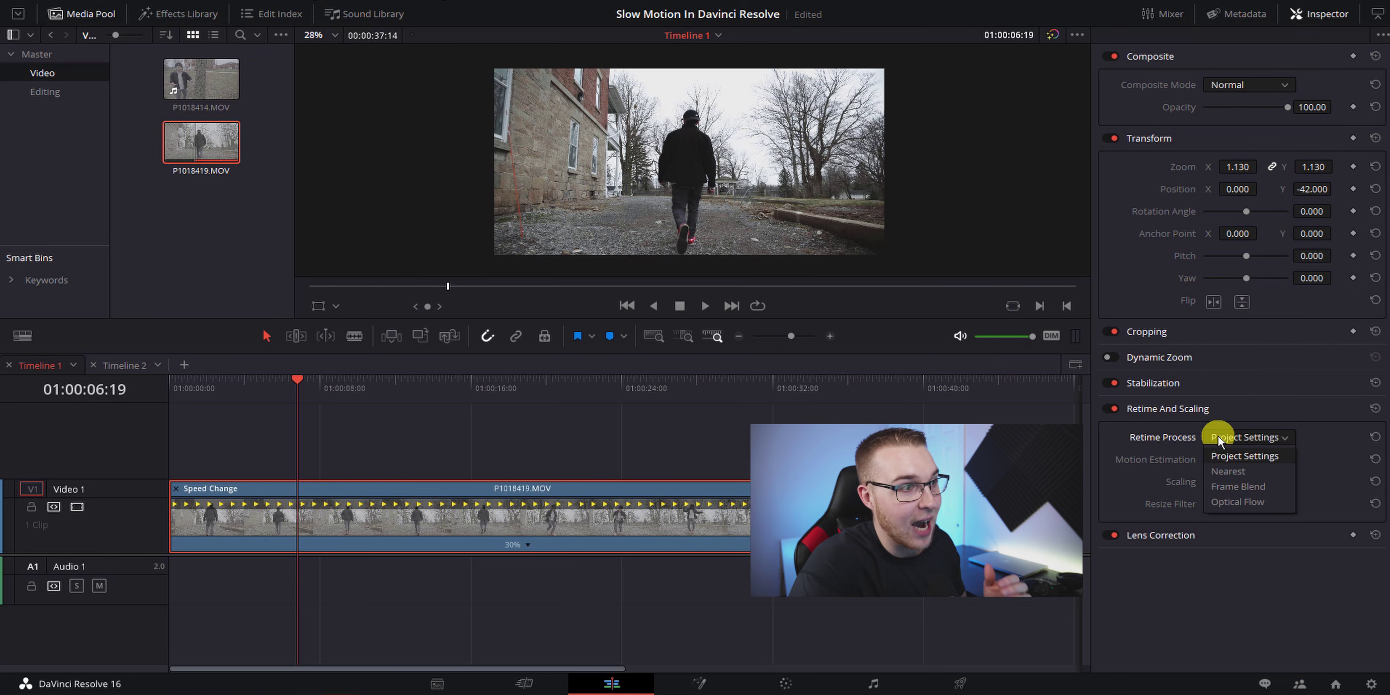
click(1233, 501)
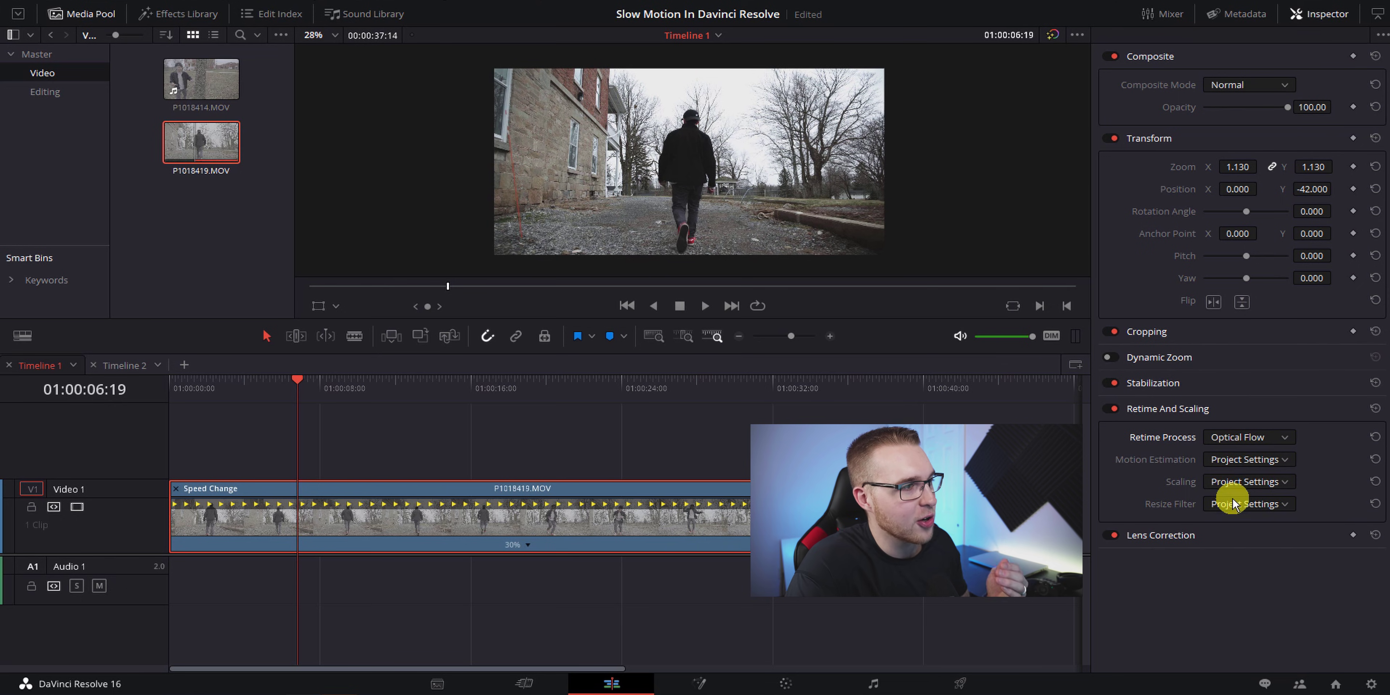
click(1246, 459)
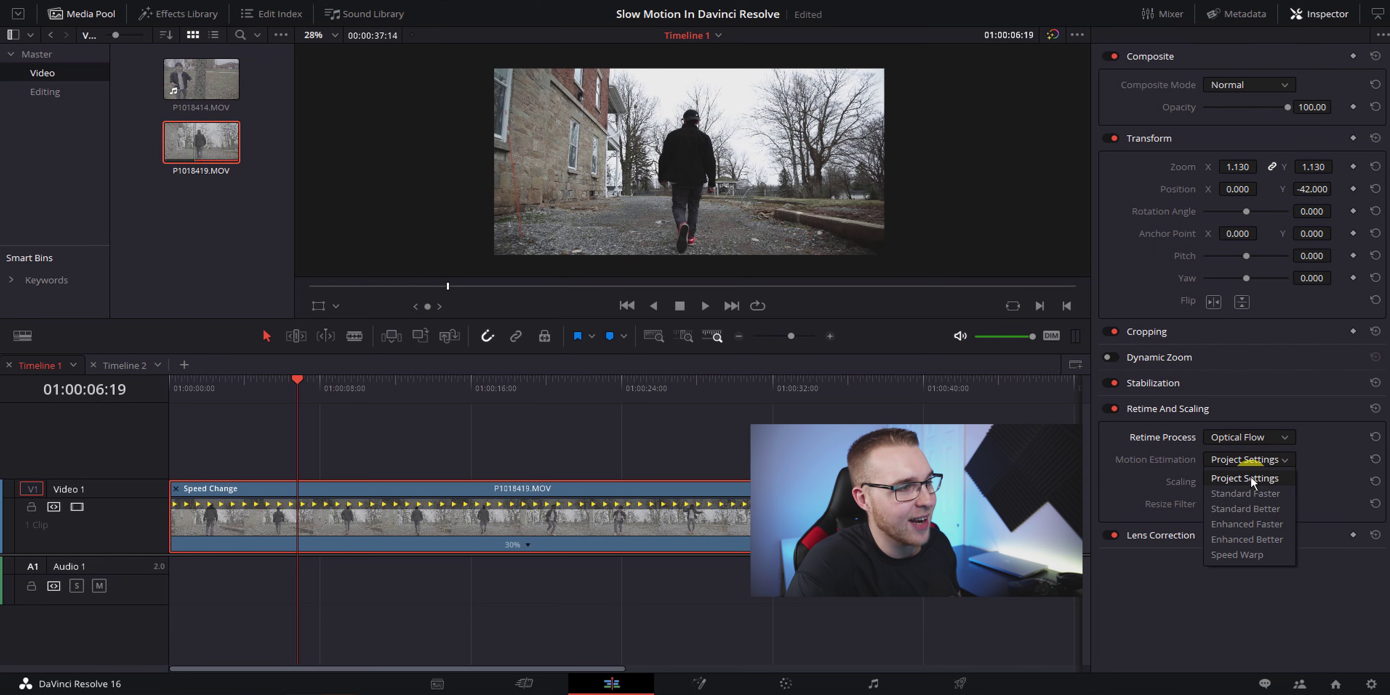
click(1250, 538)
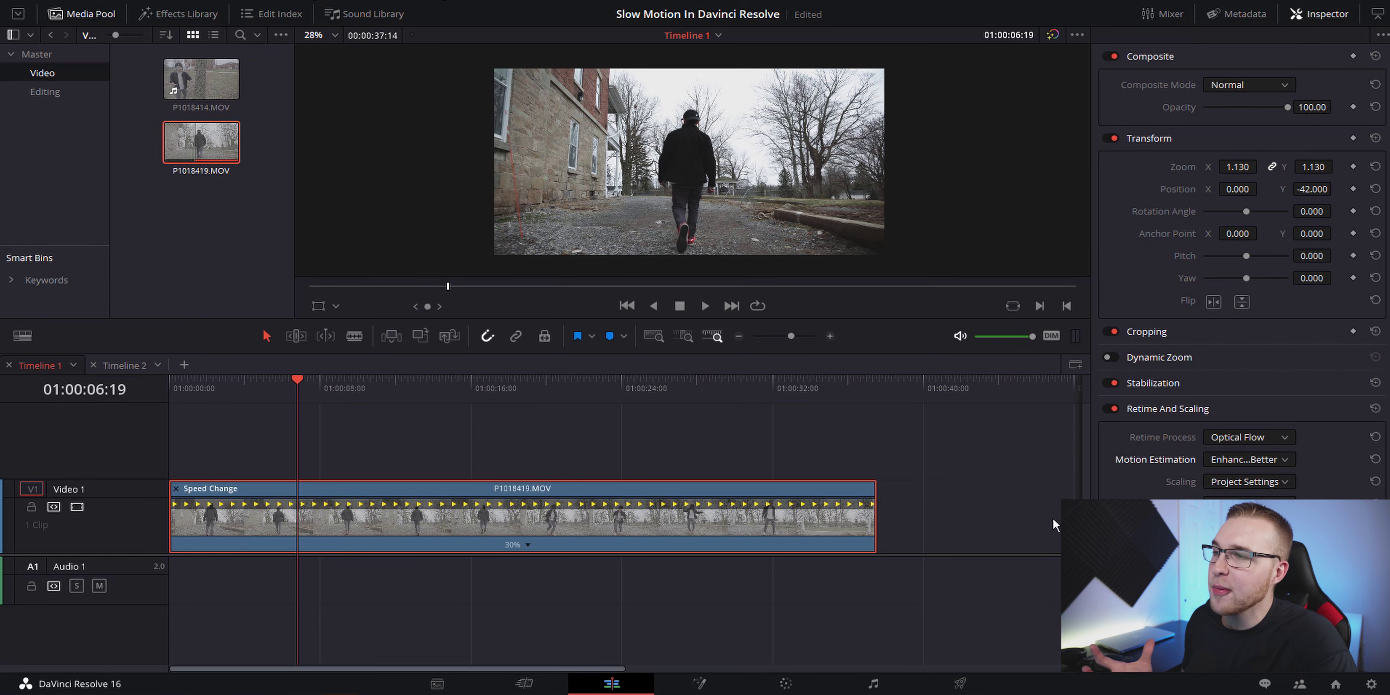
key(space)
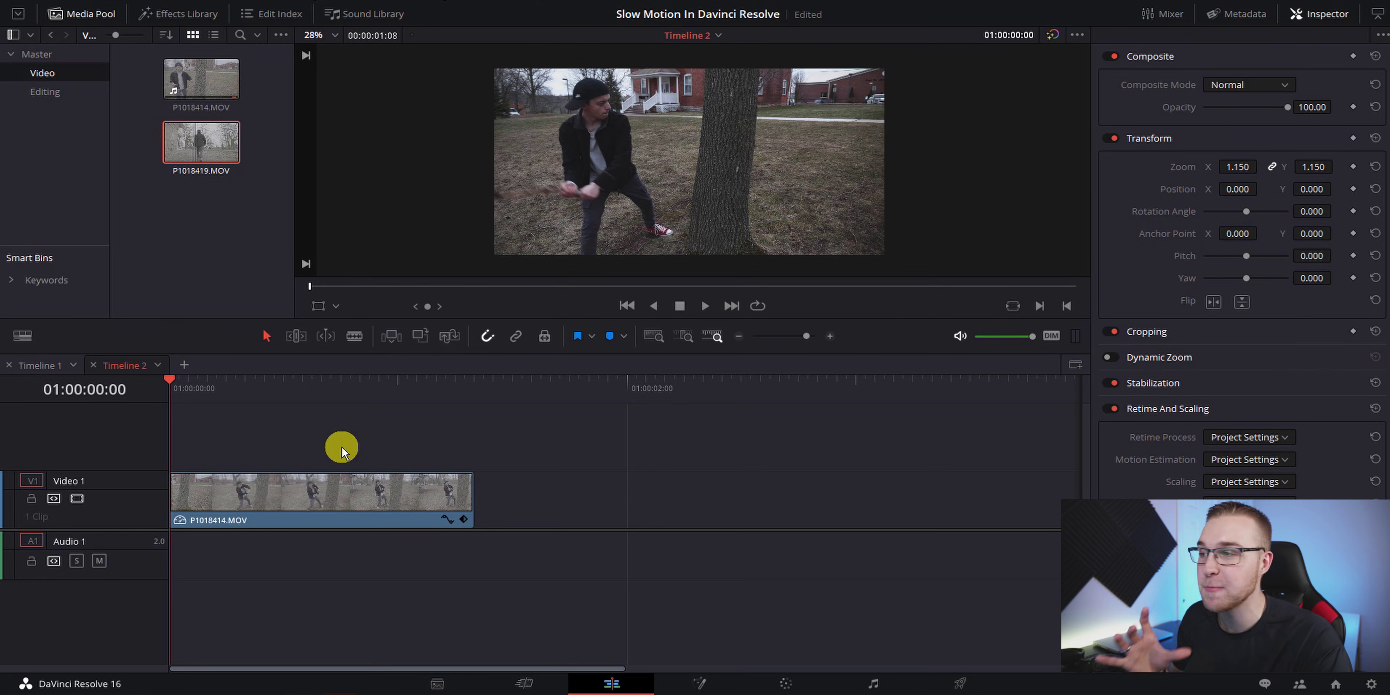
- Zoom in on P1018414.MOV, show its retime controls, and park the playhead at 01:00:00:06
scroll(347, 448, up, 1)
drag(323, 381, 145, 410)
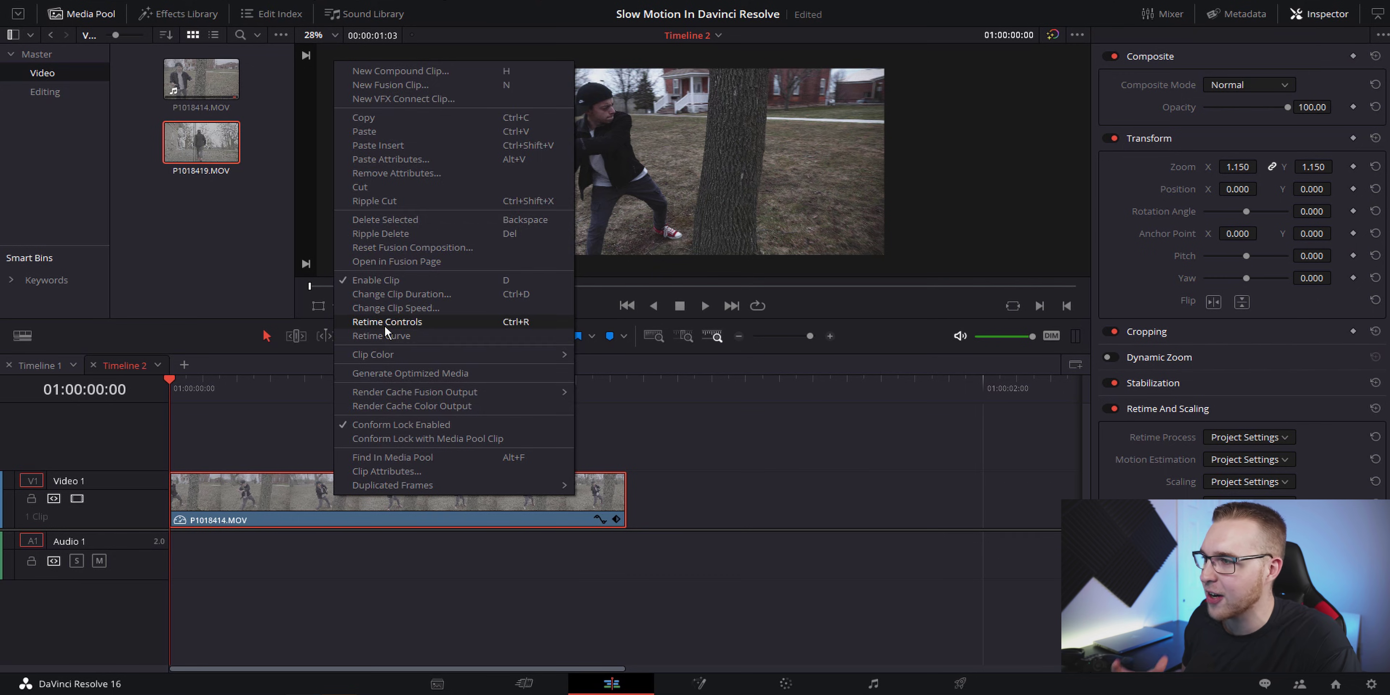
click(384, 322)
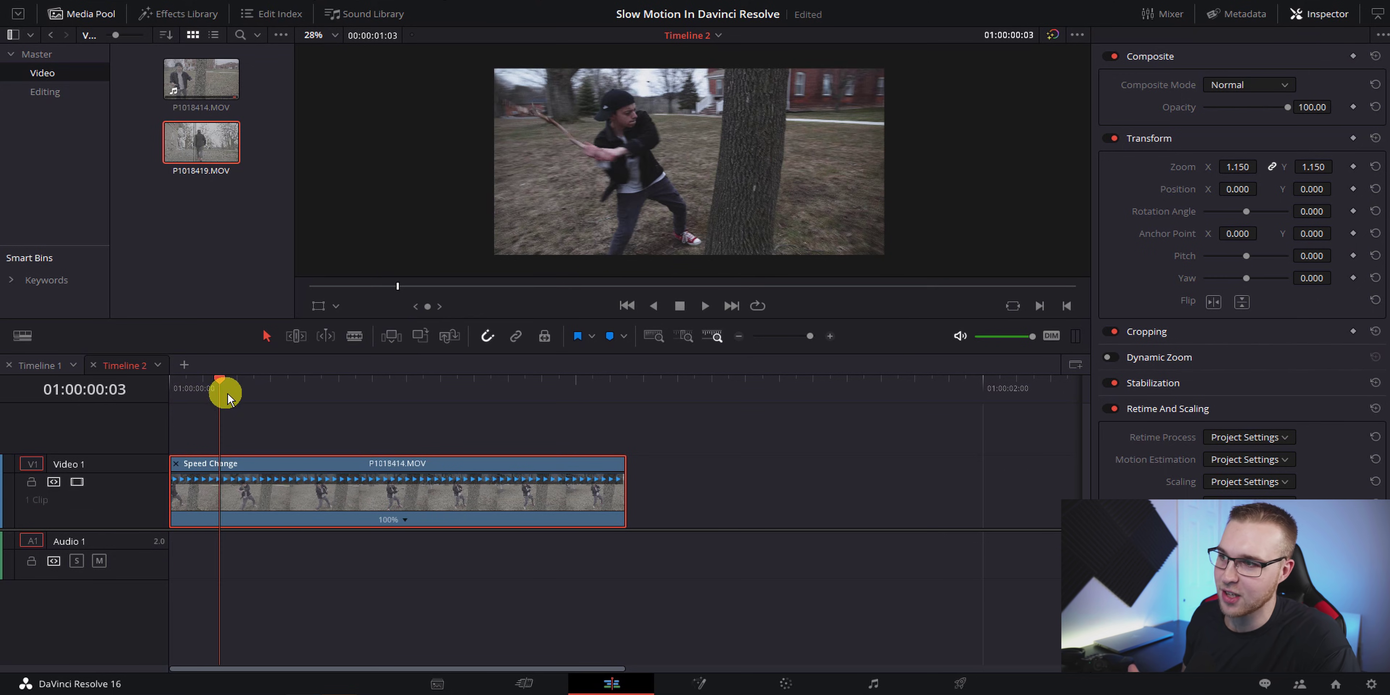
drag(238, 393, 259, 403)
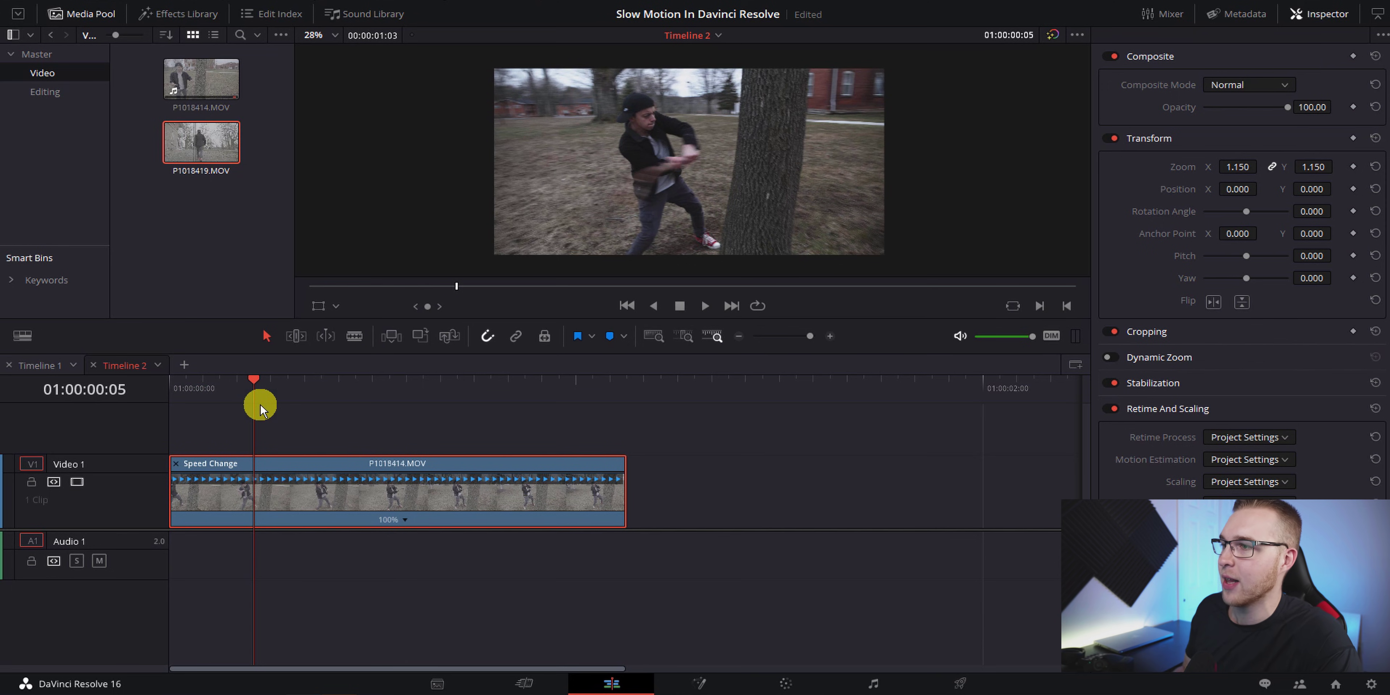
key(Right)
key(Right)
key(Left)
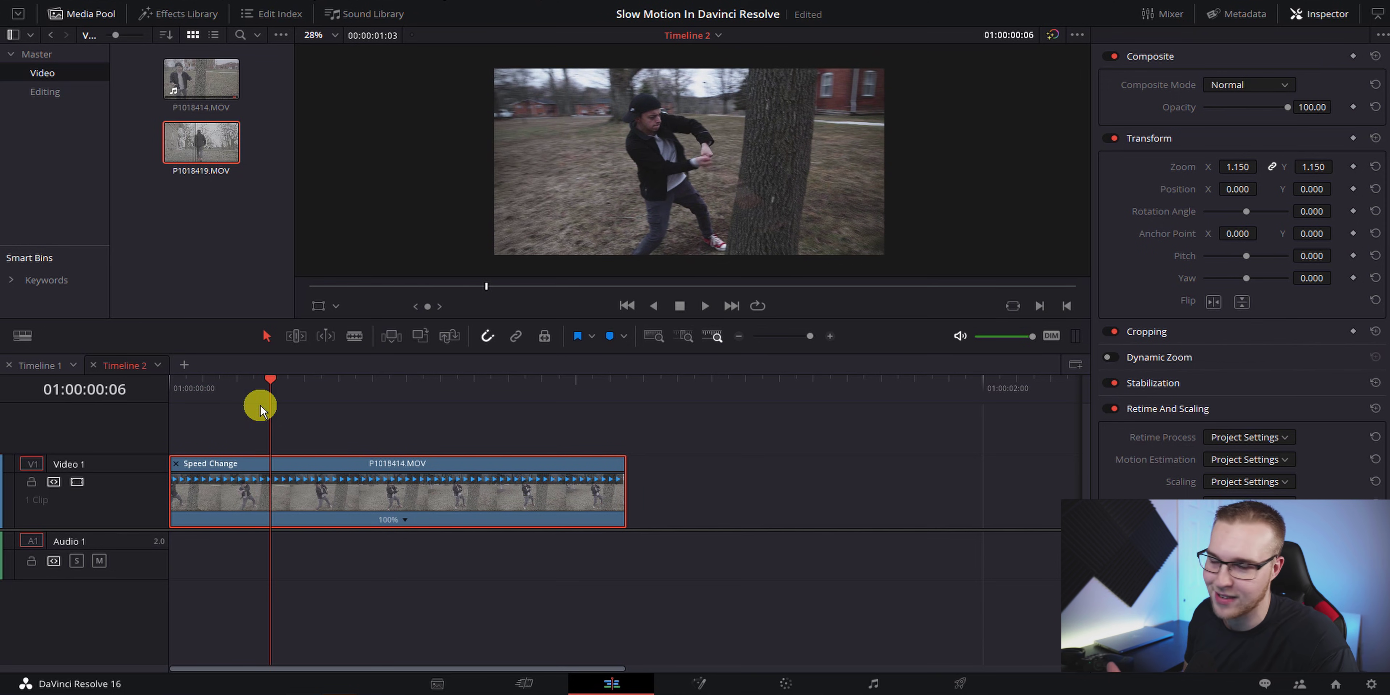
key(Left)
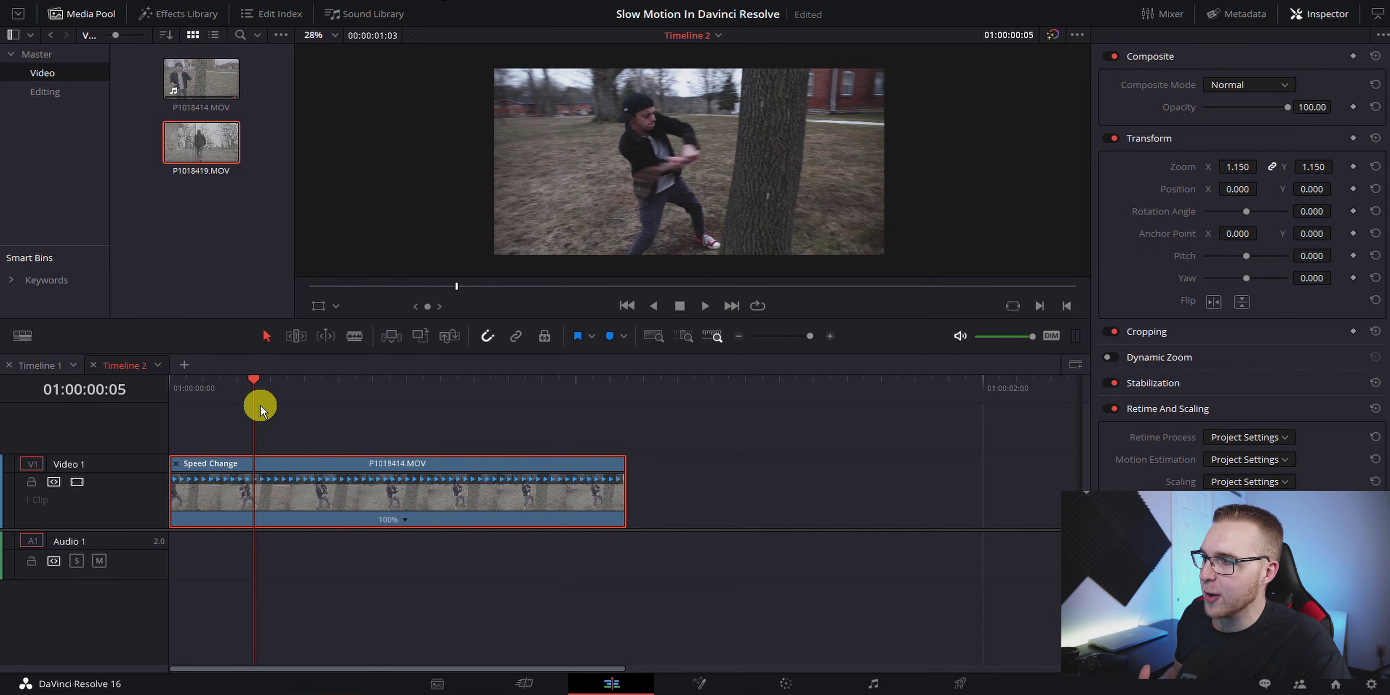
key(Right)
key(Right)
key(Left)
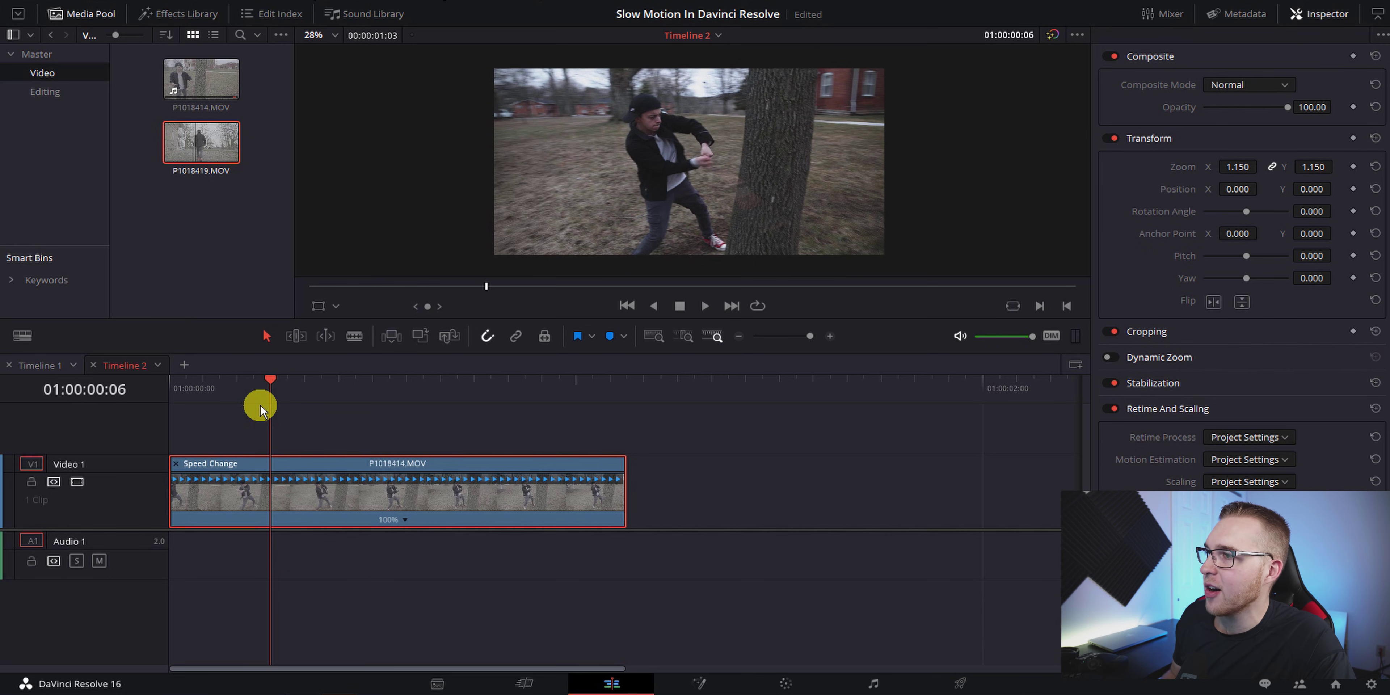
key(Left)
key(Right)
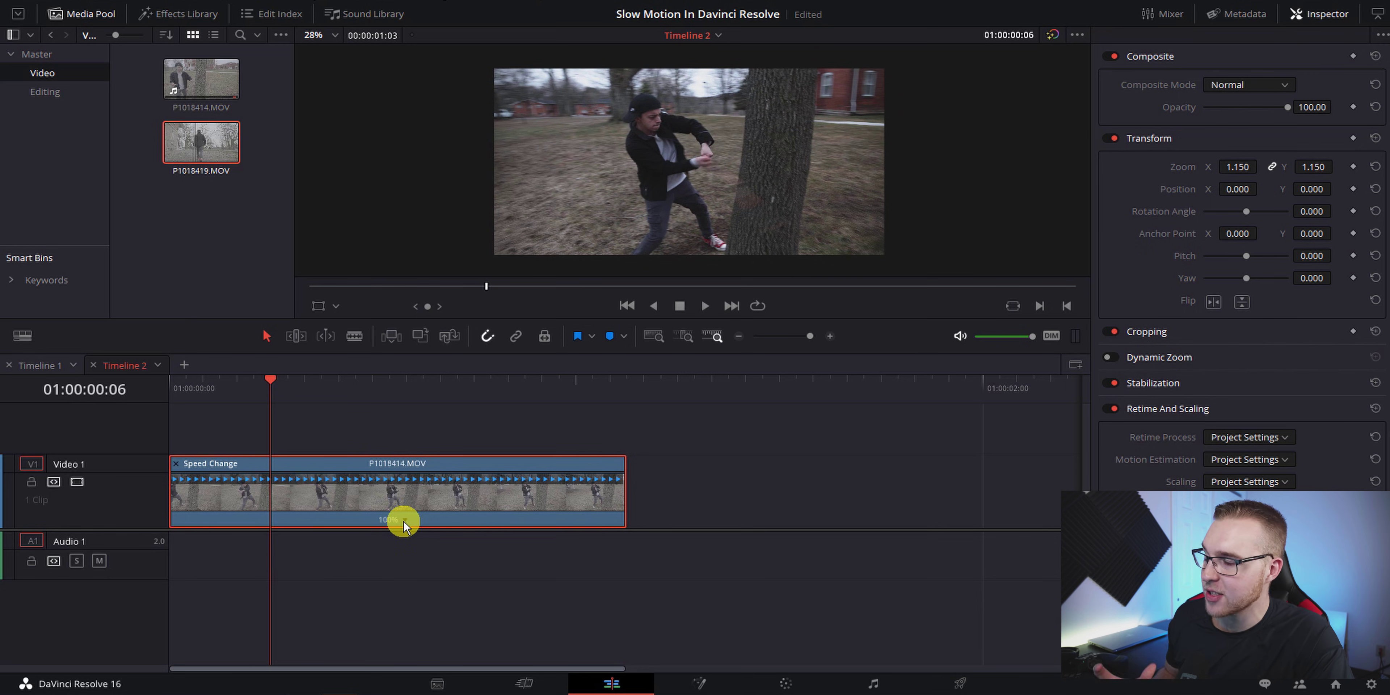
- Add two speed points on P1018414.MOV, the second one further into the swing
click(405, 520)
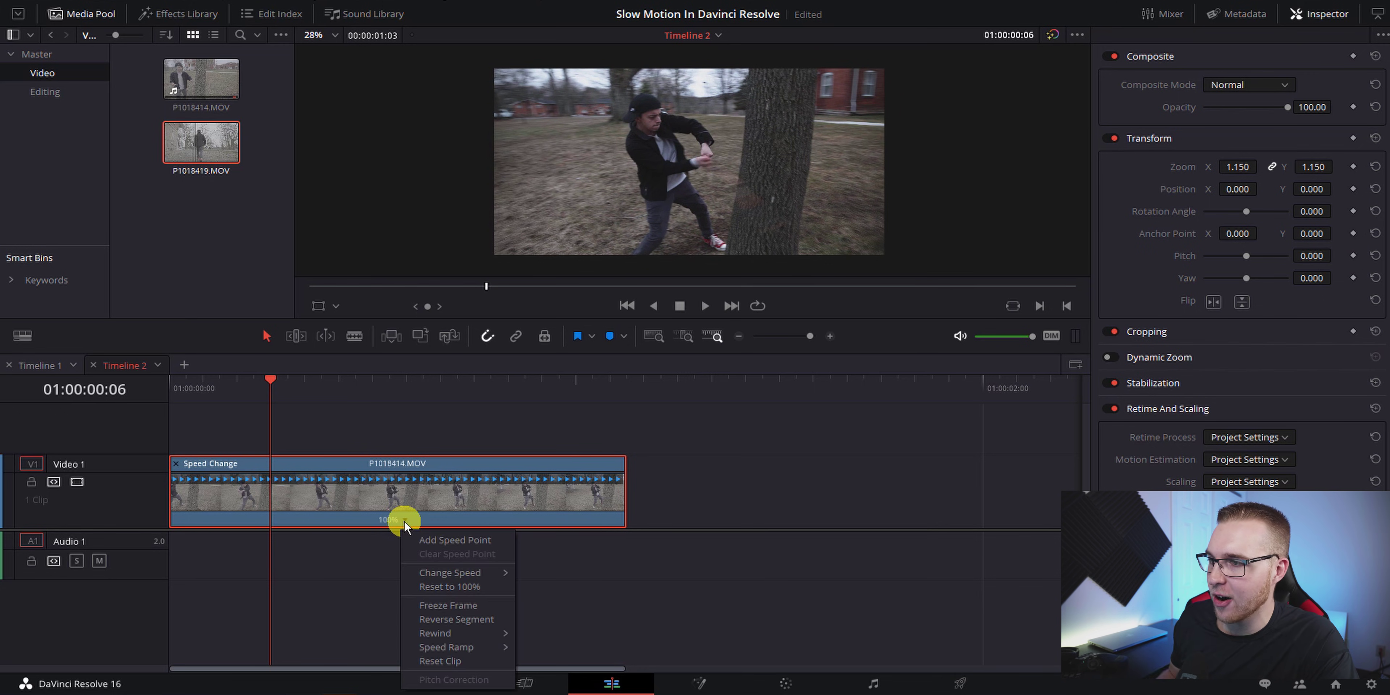
click(419, 542)
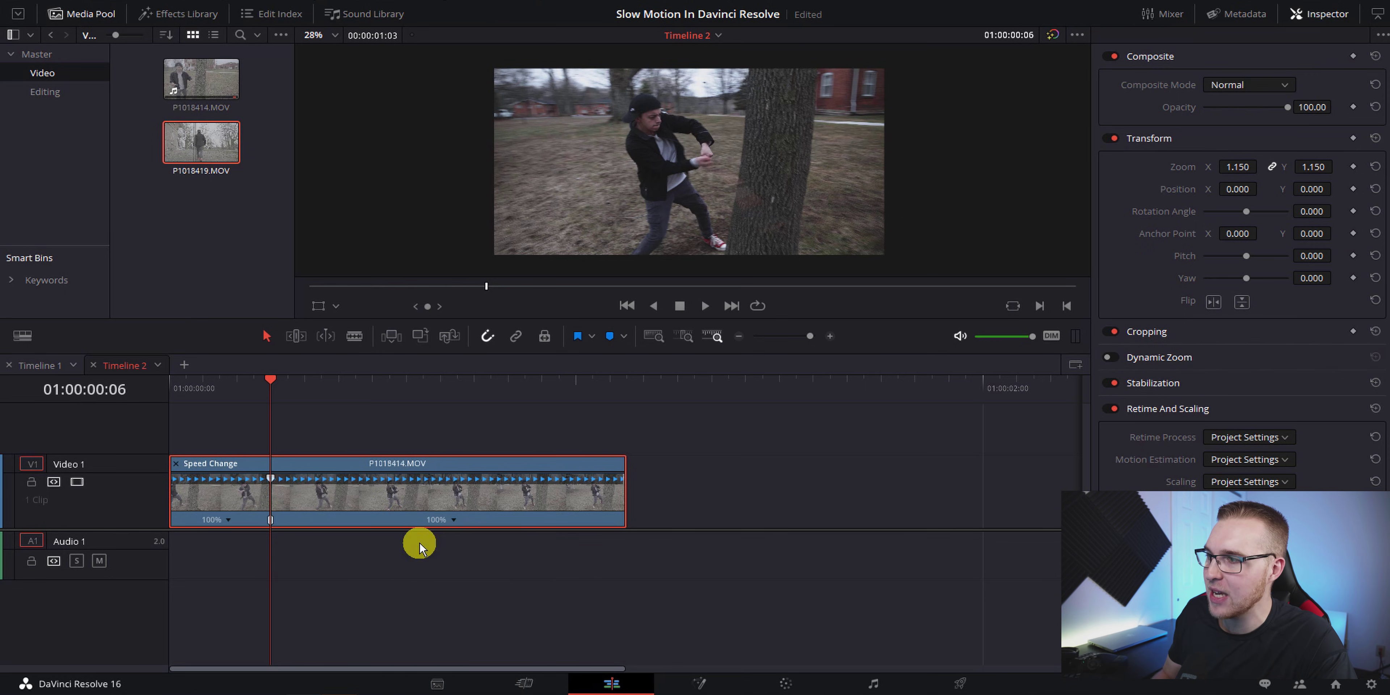
drag(274, 382, 394, 414)
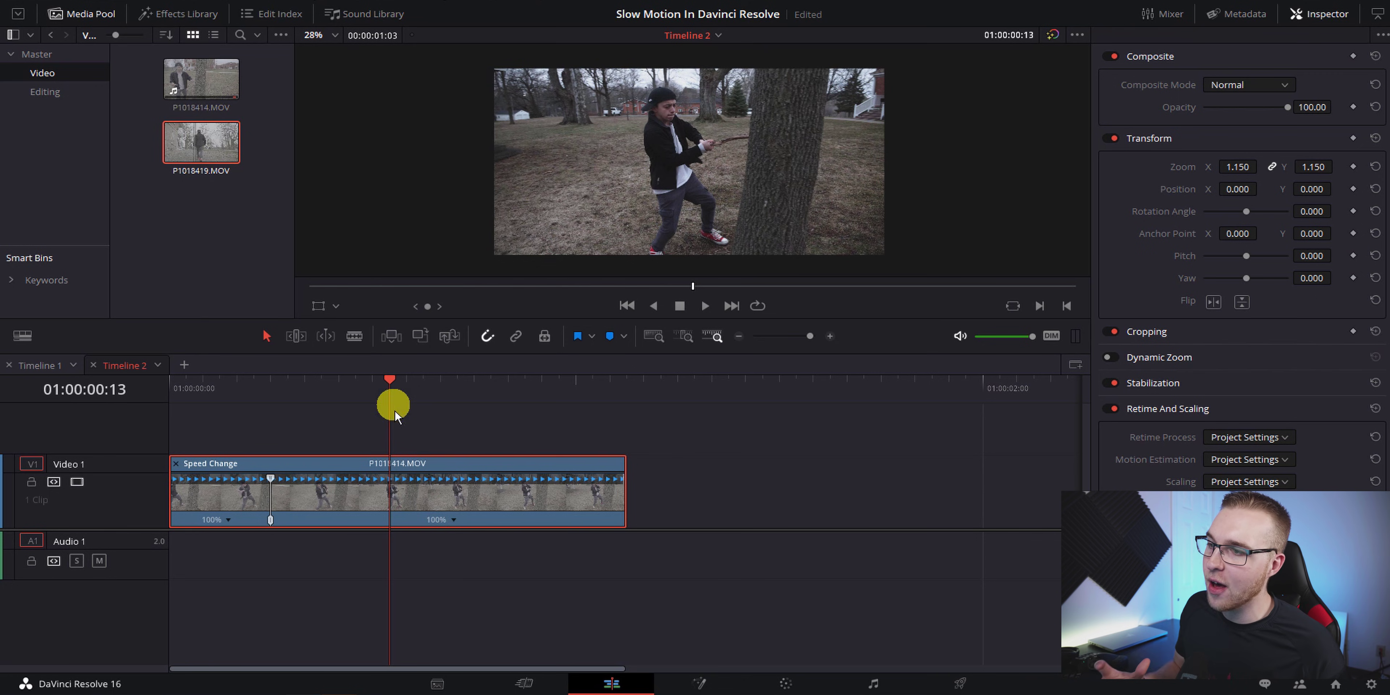
click(451, 521)
click(455, 537)
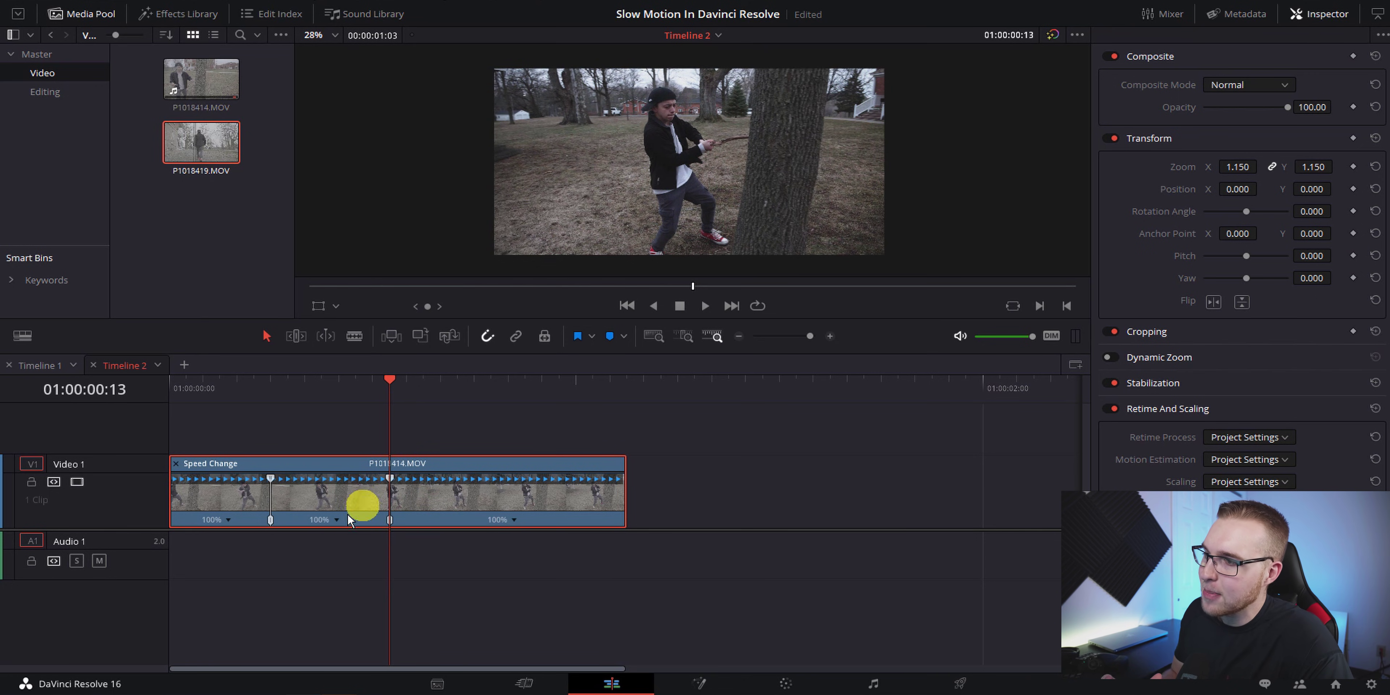
- Slow the middle section to 25%, review it, and undo an extra stretch of that section
click(337, 521)
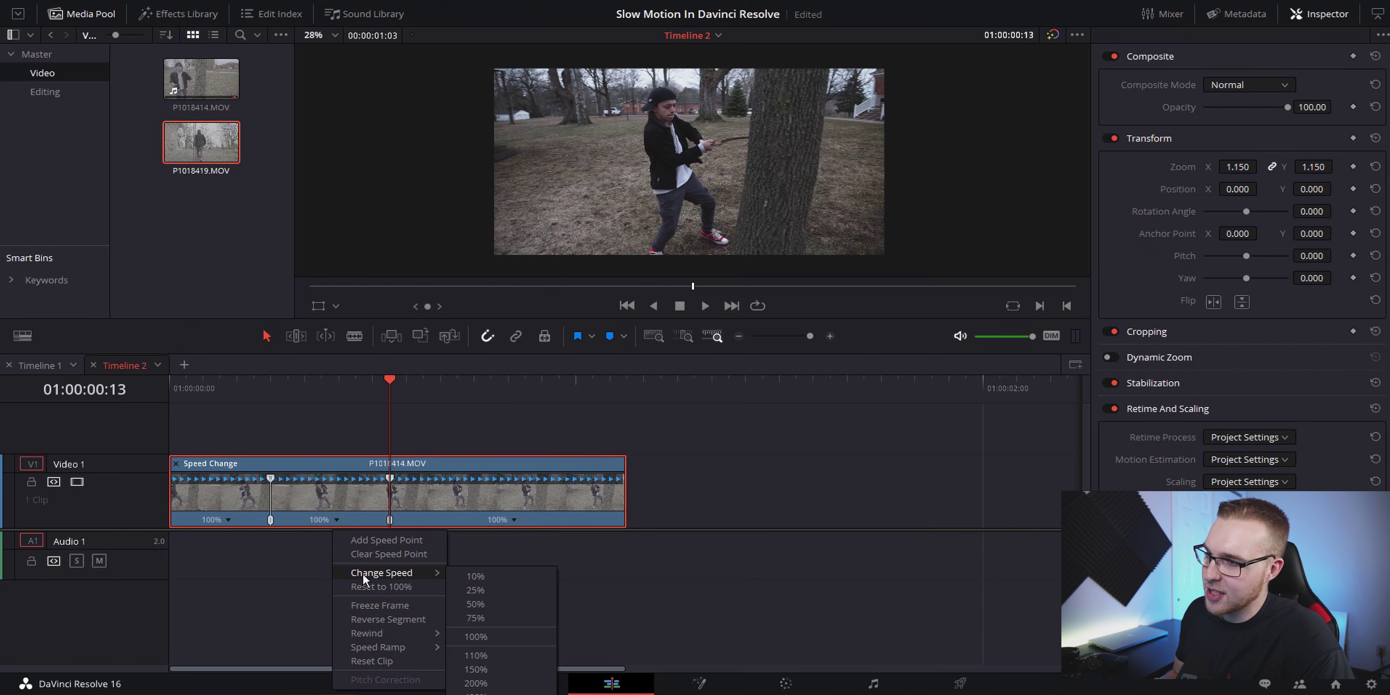
mouse_move(363, 574)
click(460, 585)
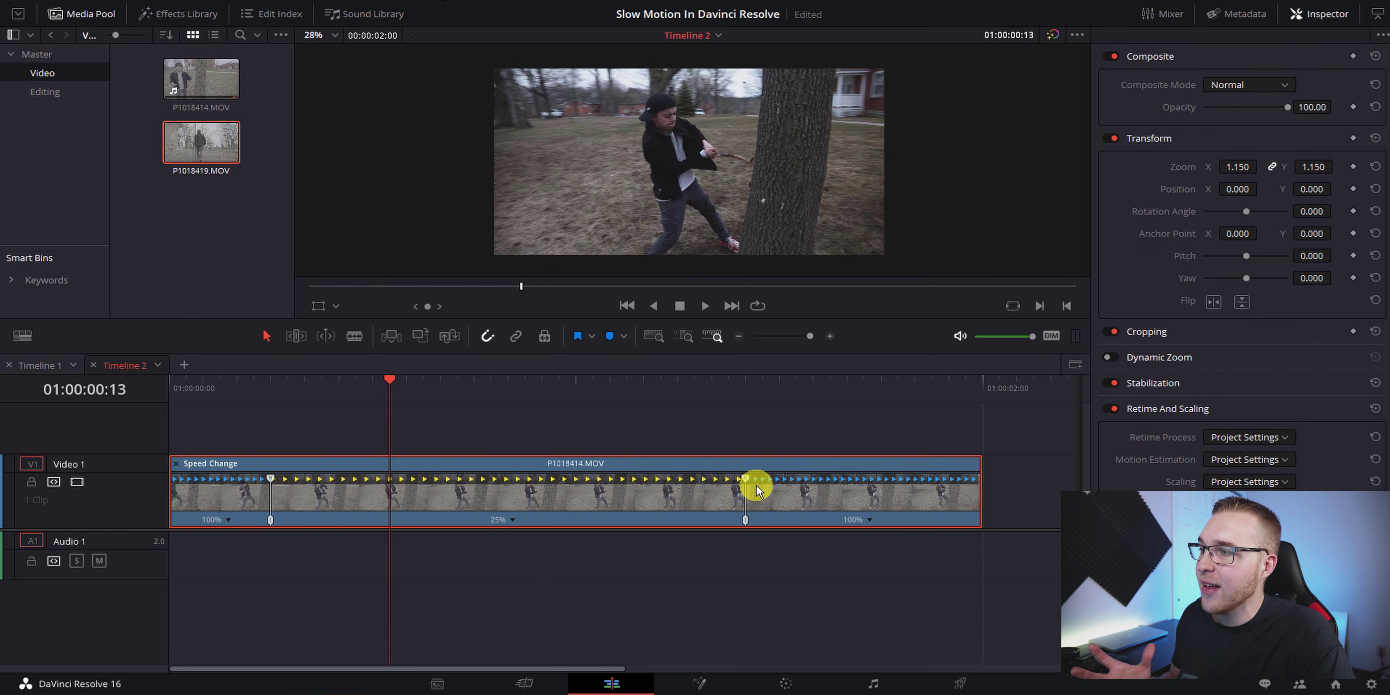
click(215, 390)
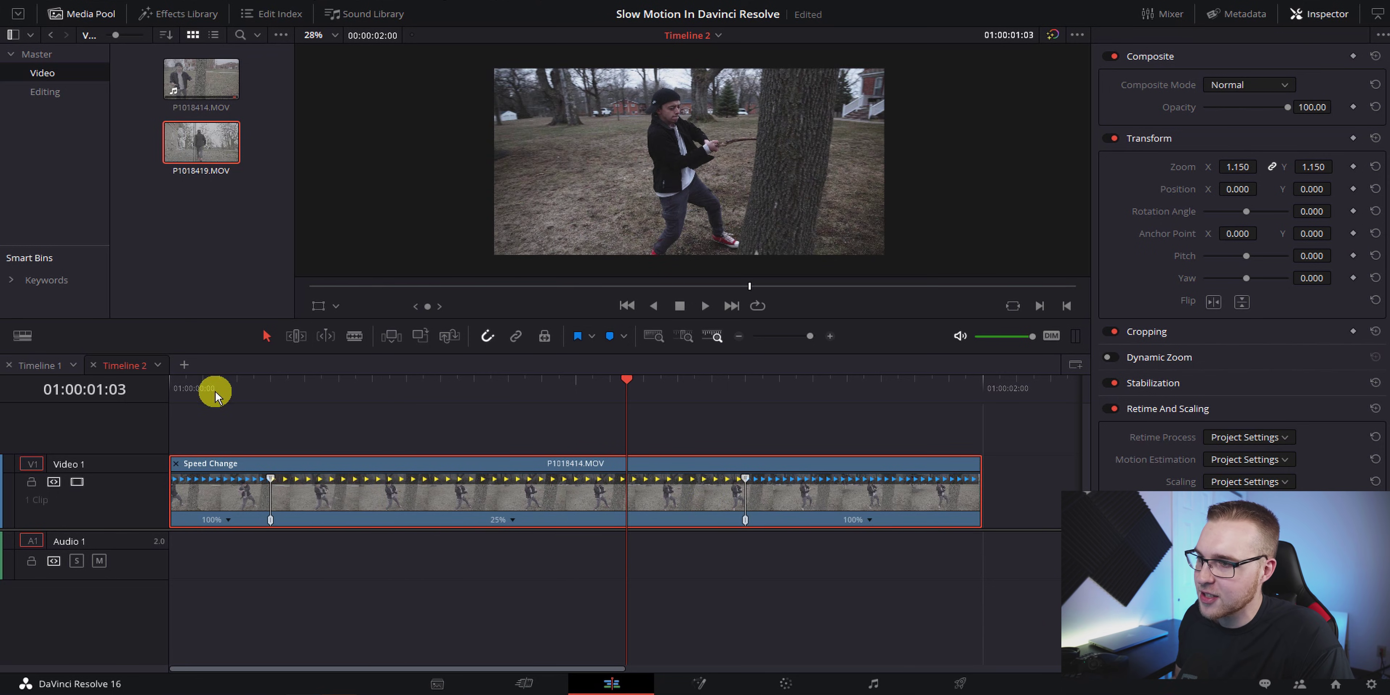
drag(745, 480, 930, 490)
key(ctrl+z)
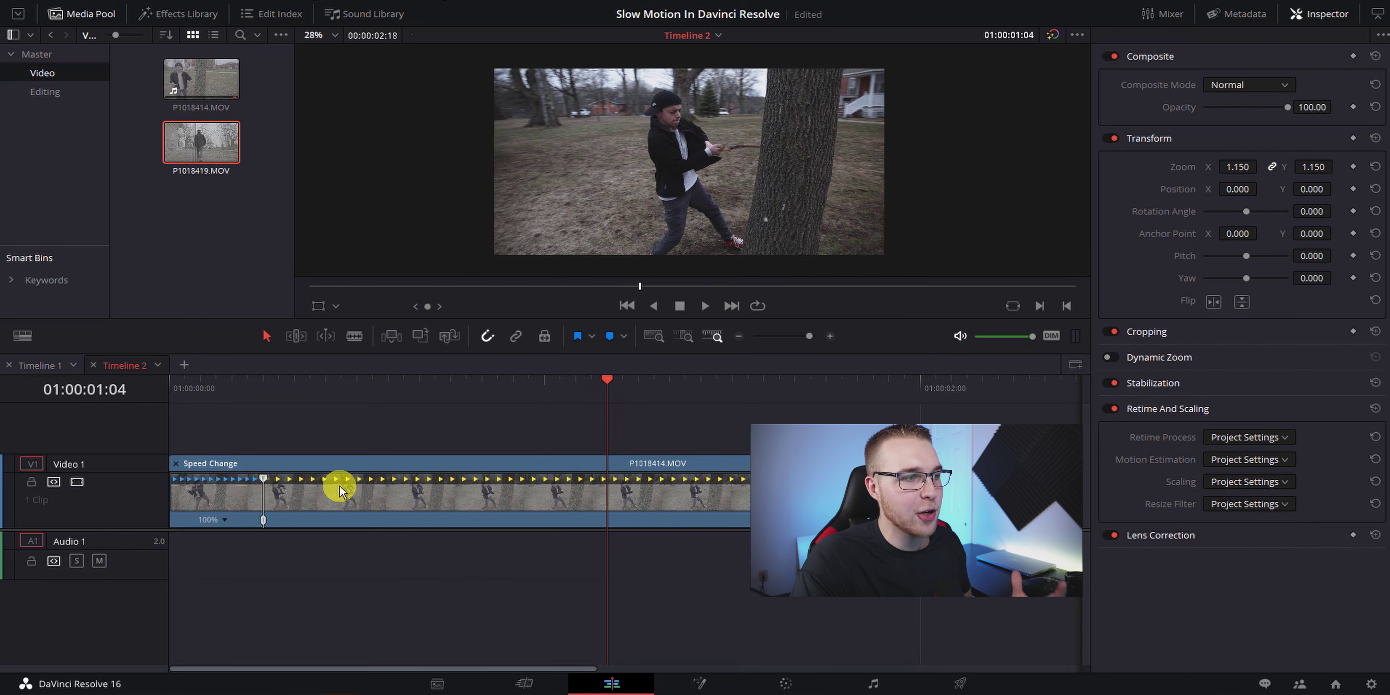
- Set the clip's Retime Process to Optical Flow and Motion Estimation to Enhanced Better
click(1232, 437)
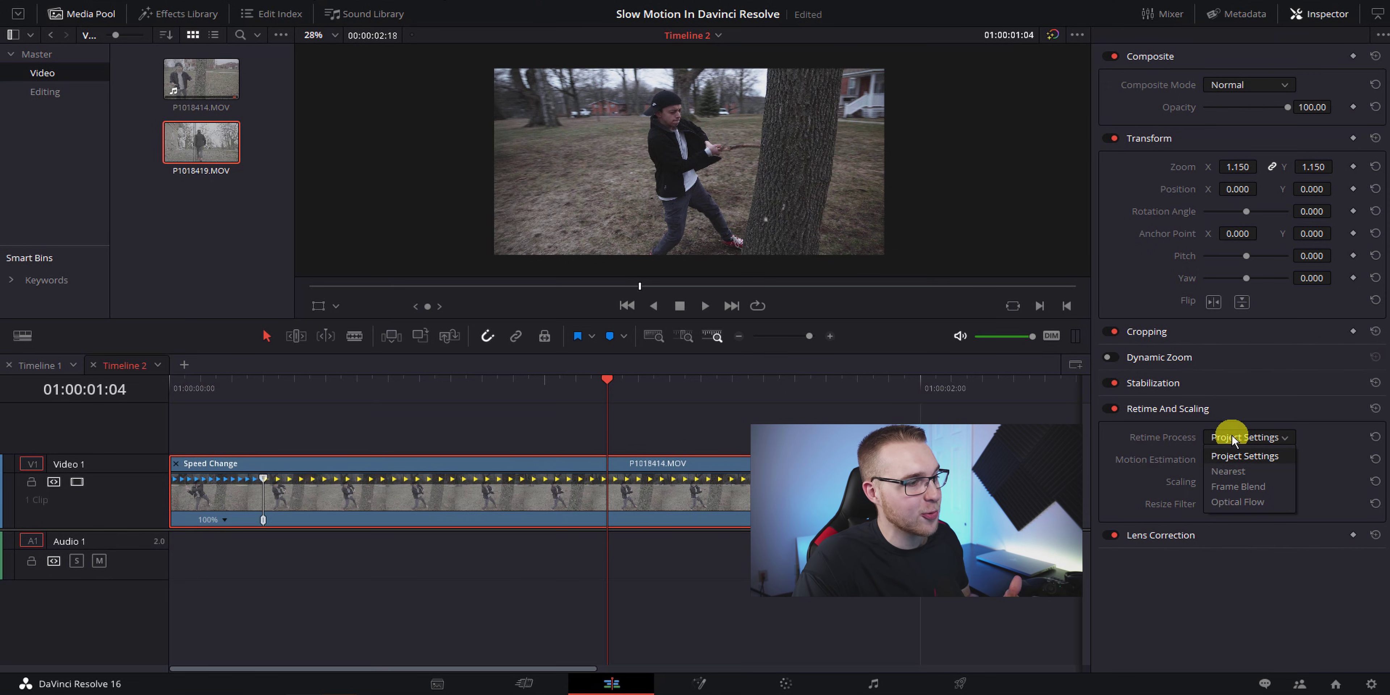
click(1241, 502)
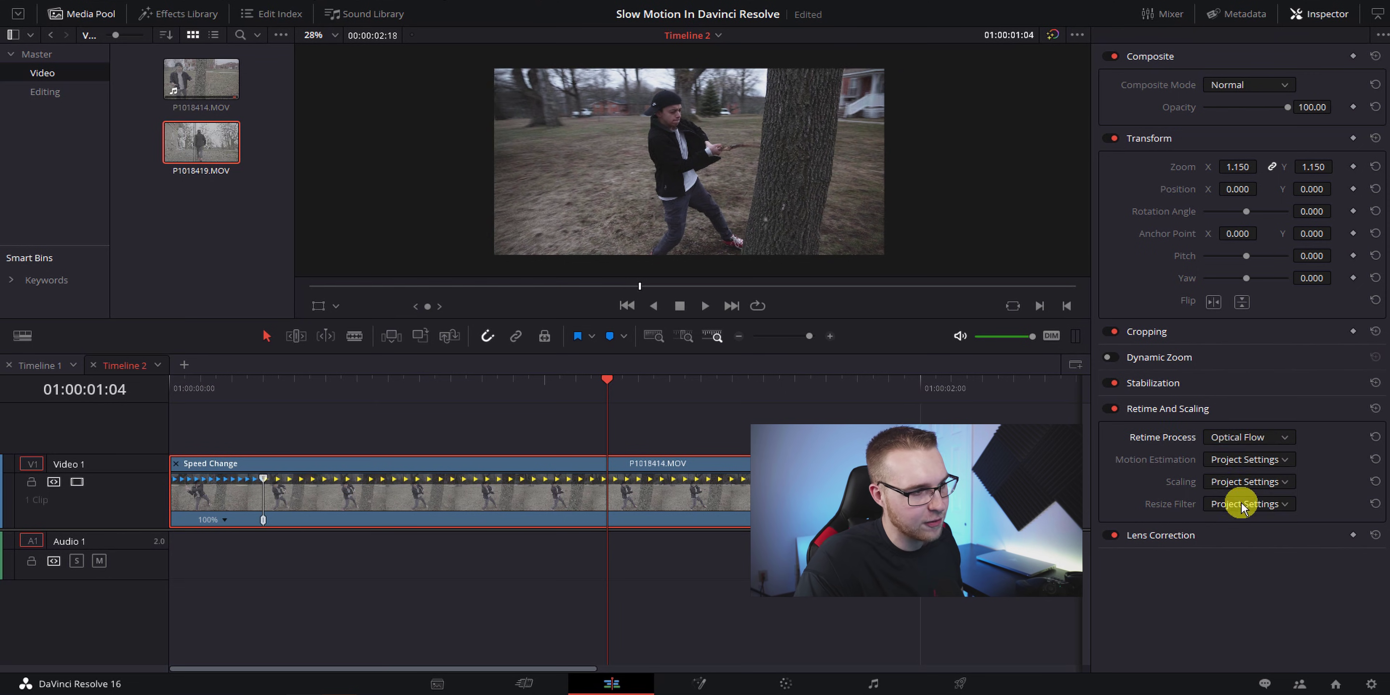
click(1238, 463)
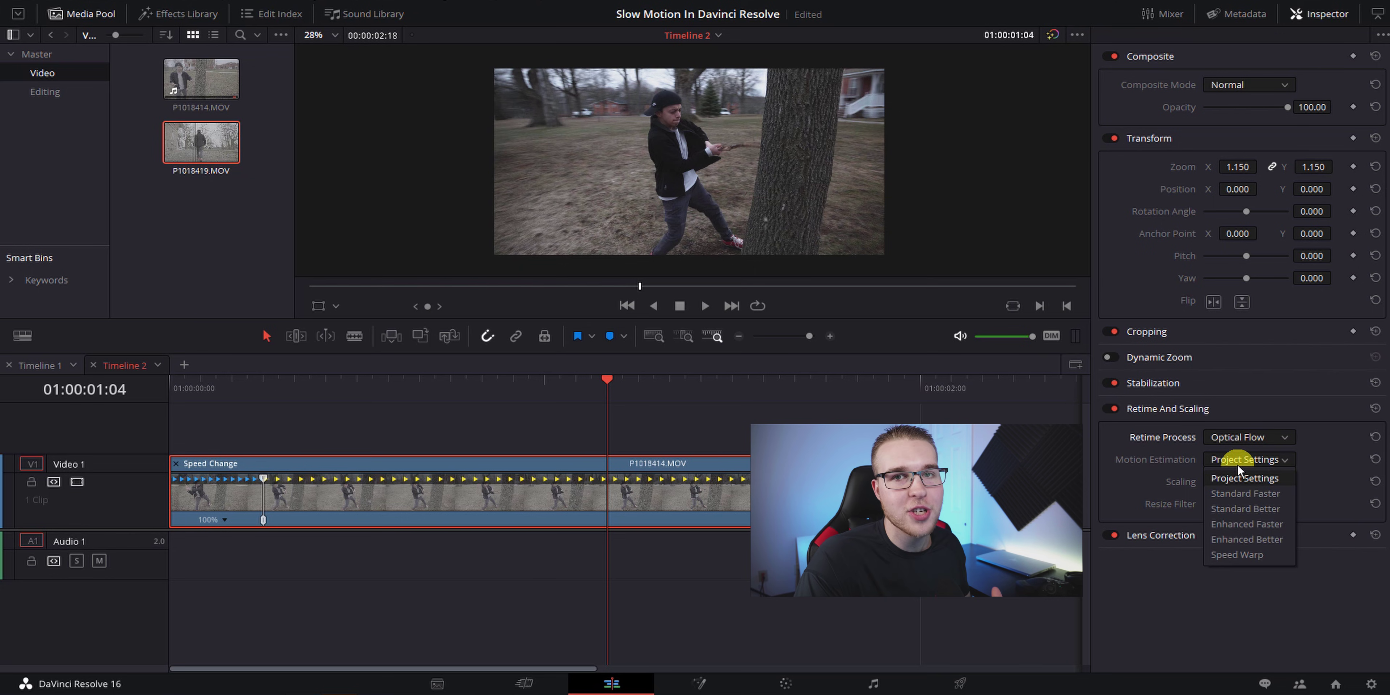
click(1244, 539)
- Replay the optical flow slow motion from the start and park the playhead on the first speed point
key(Home)
key(space)
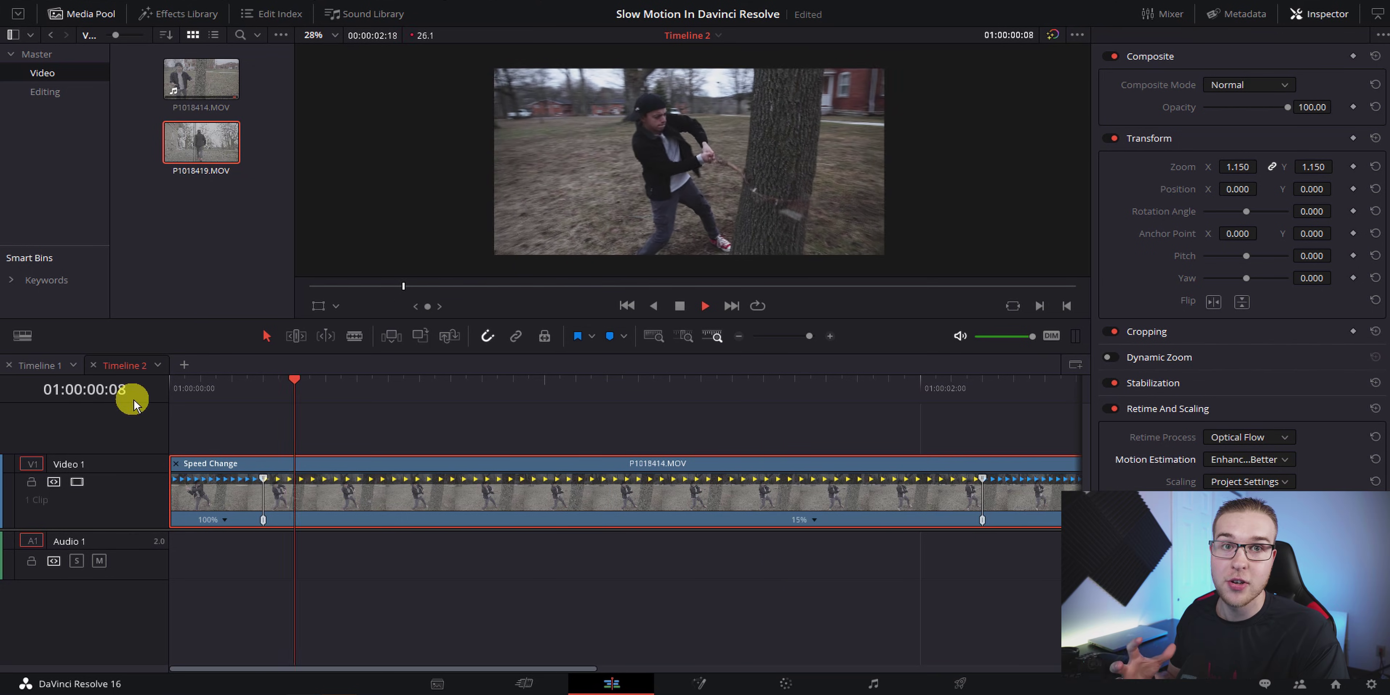
key(space)
key(Home)
key(space)
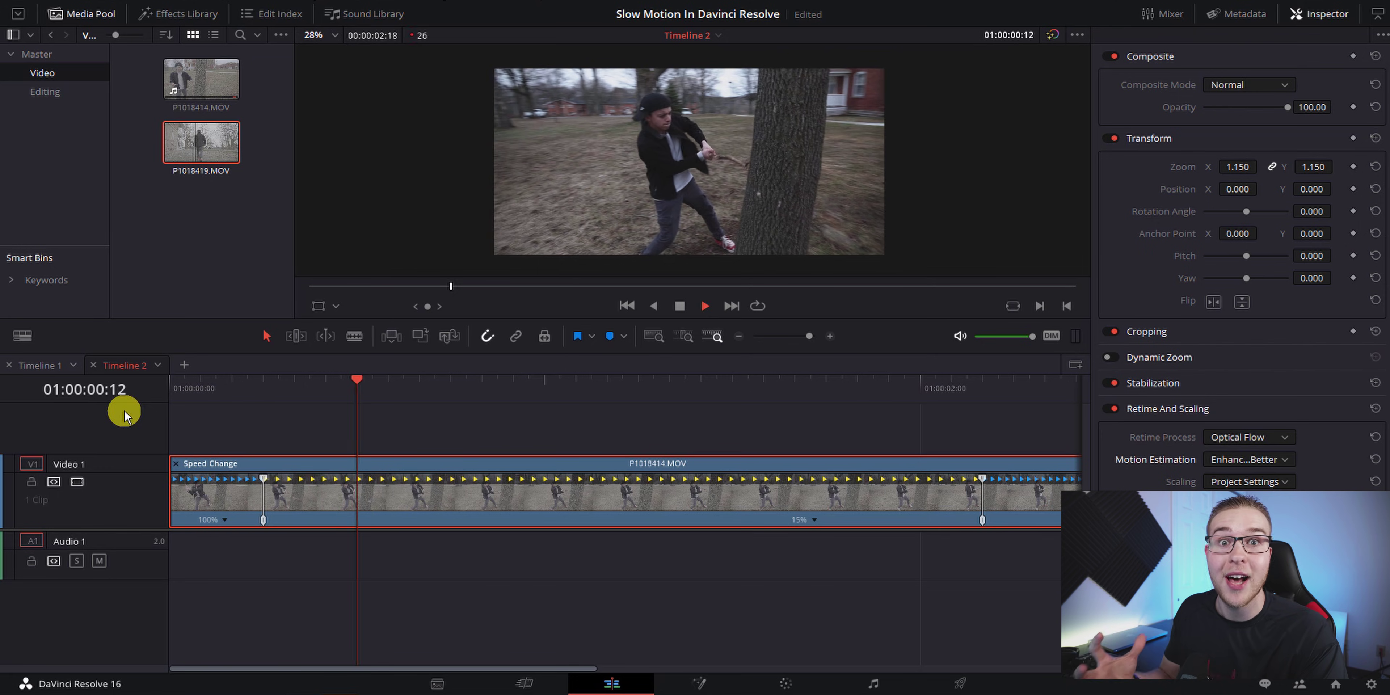
key(space)
click(263, 403)
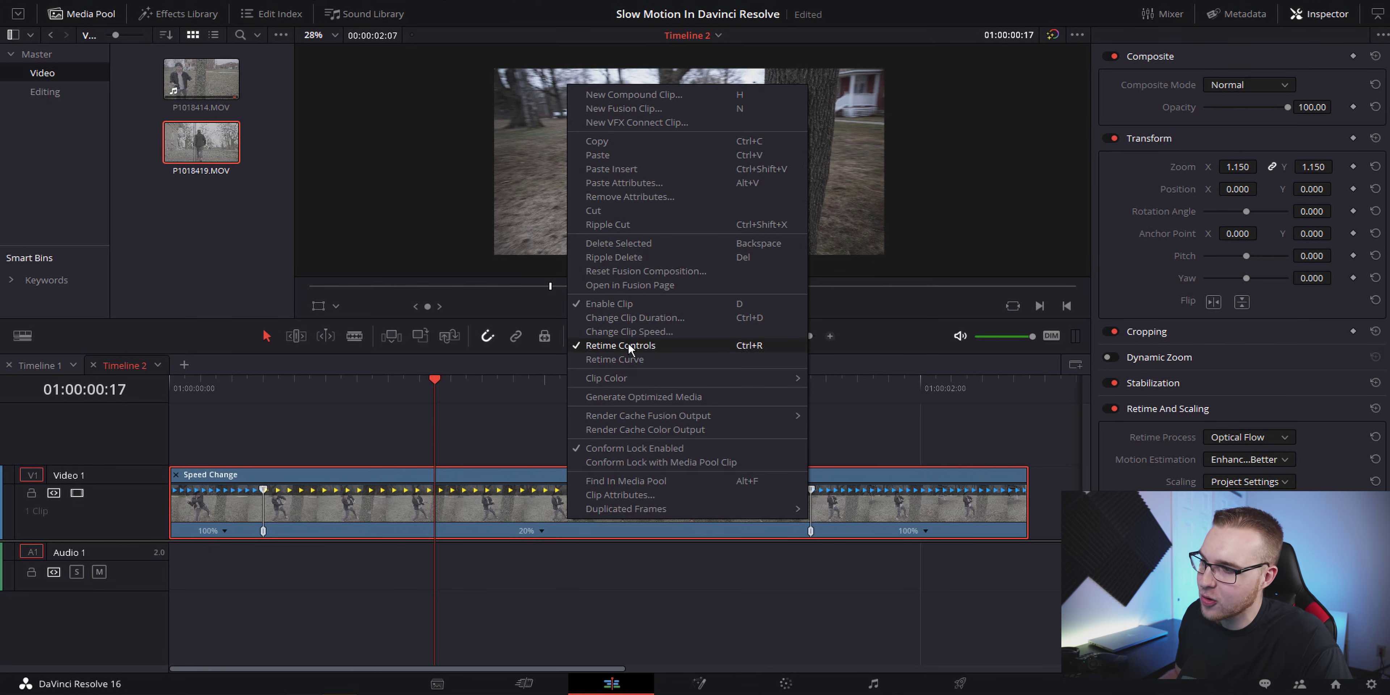
- Hide the speed point markers, show the retime speed curve, and ease both speed changes
click(627, 346)
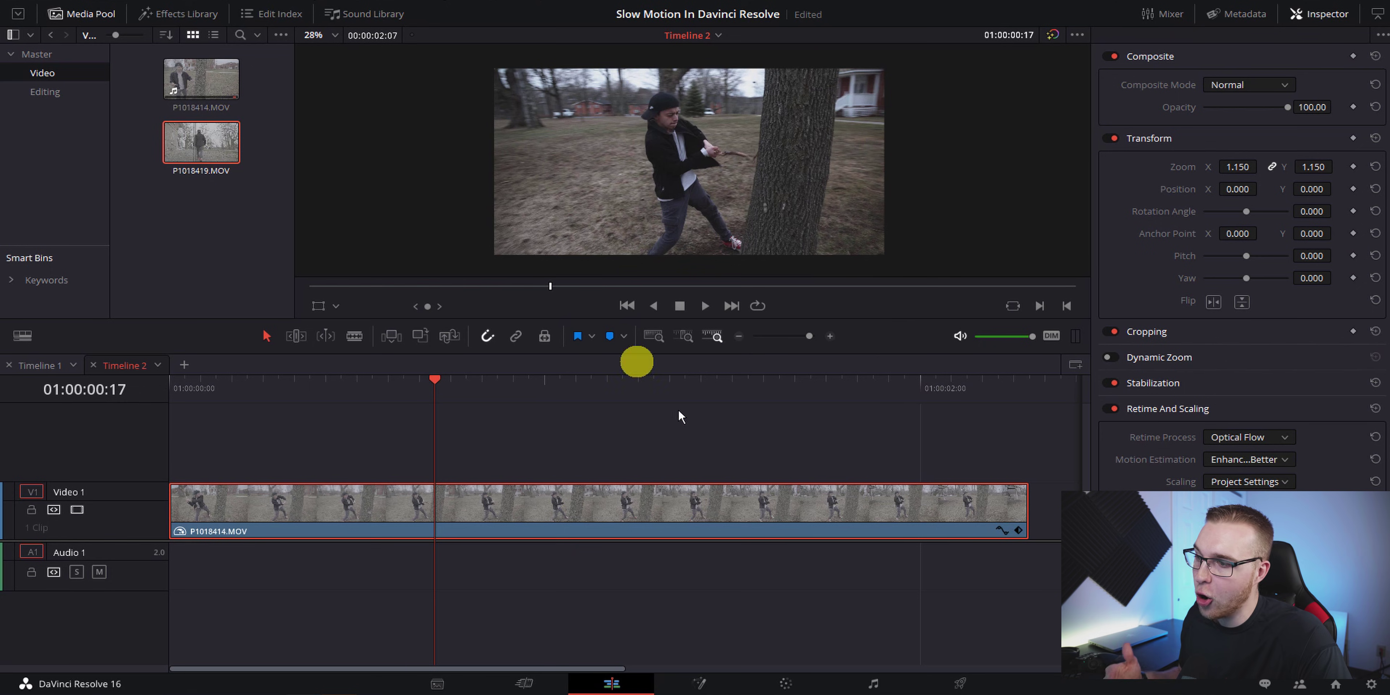
click(1000, 530)
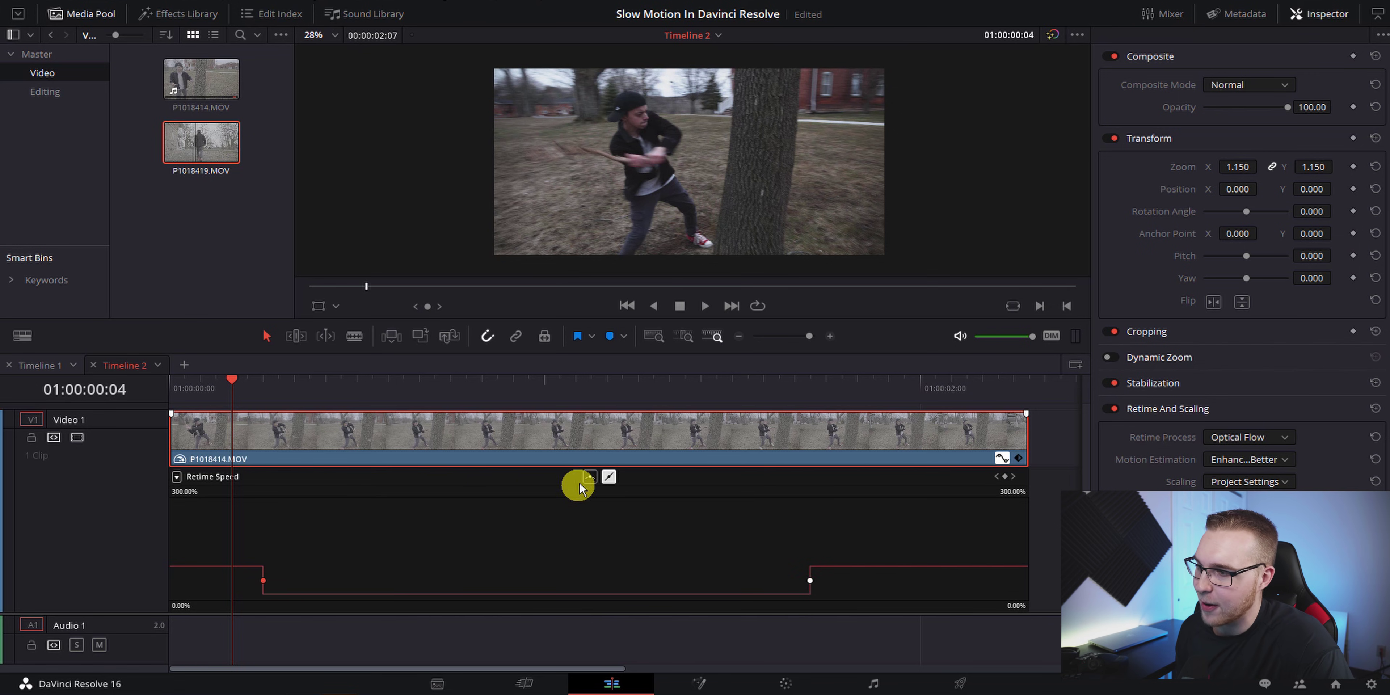
click(589, 479)
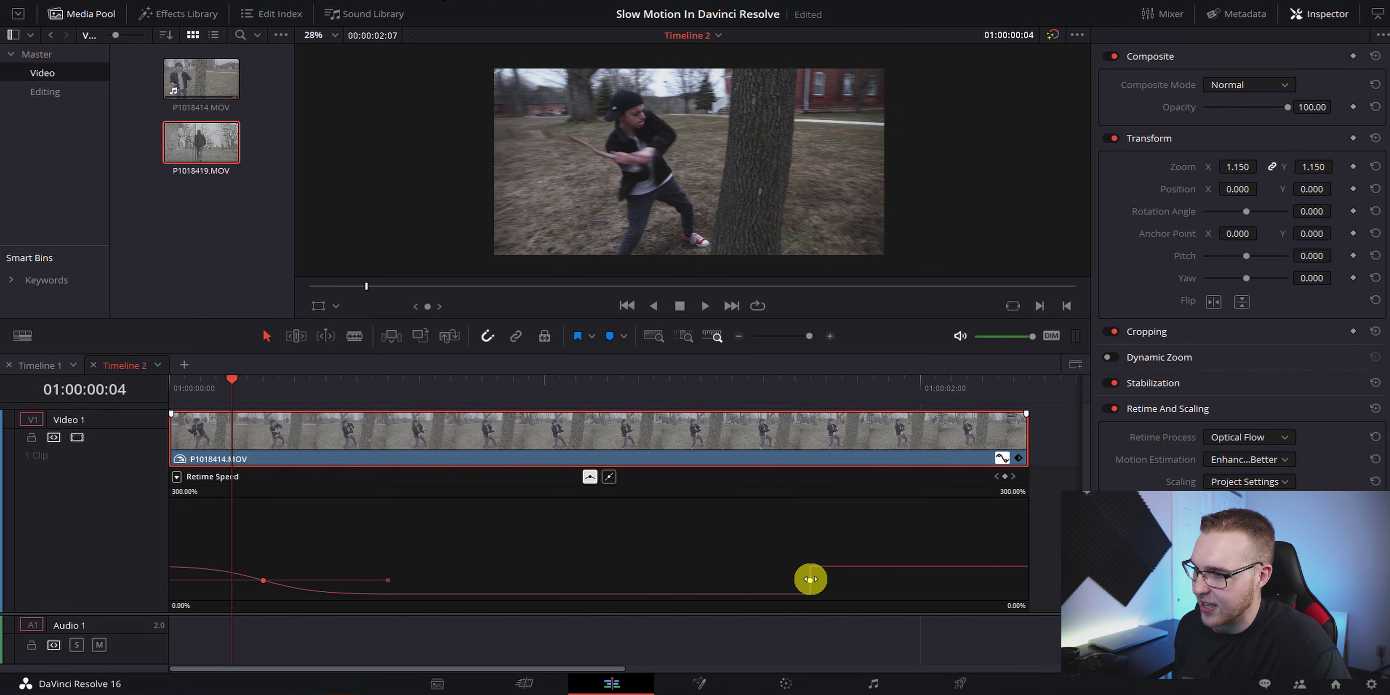
click(588, 479)
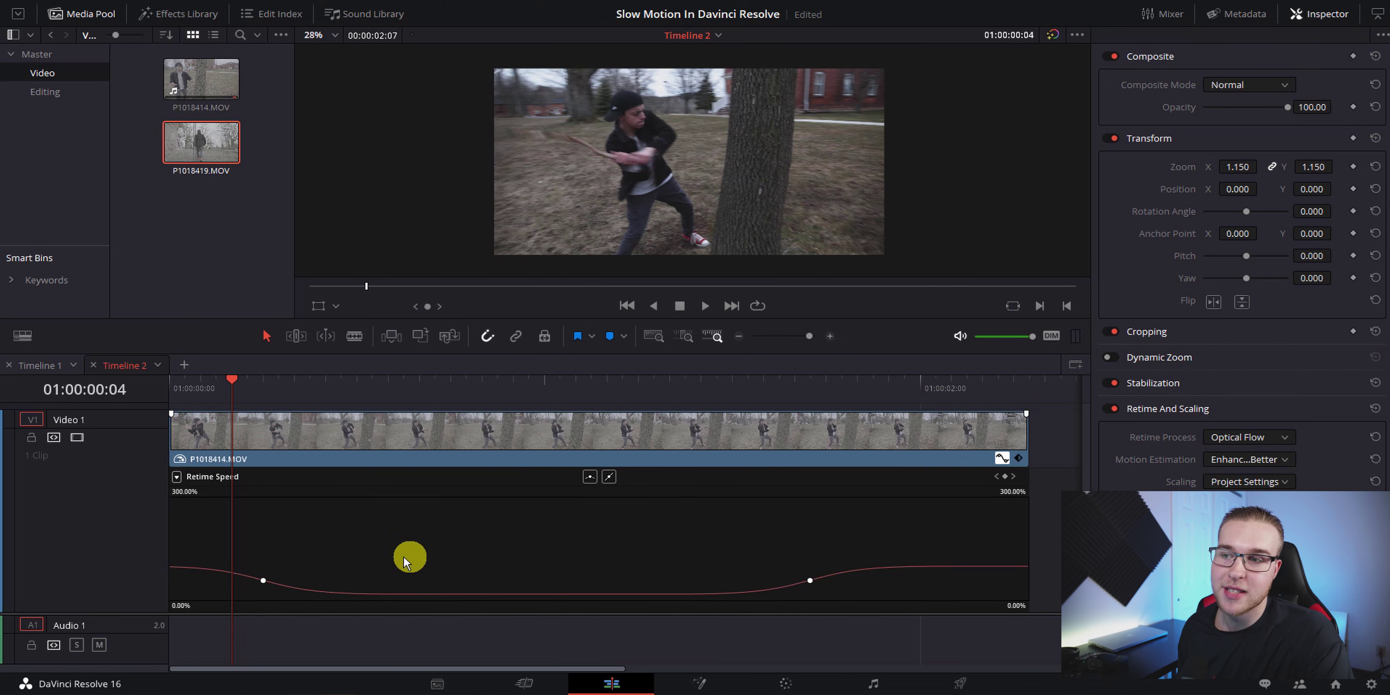
- Lengthen the easing on the second speed change, then replay the ramp from the start
scroll(540, 577, right, 2)
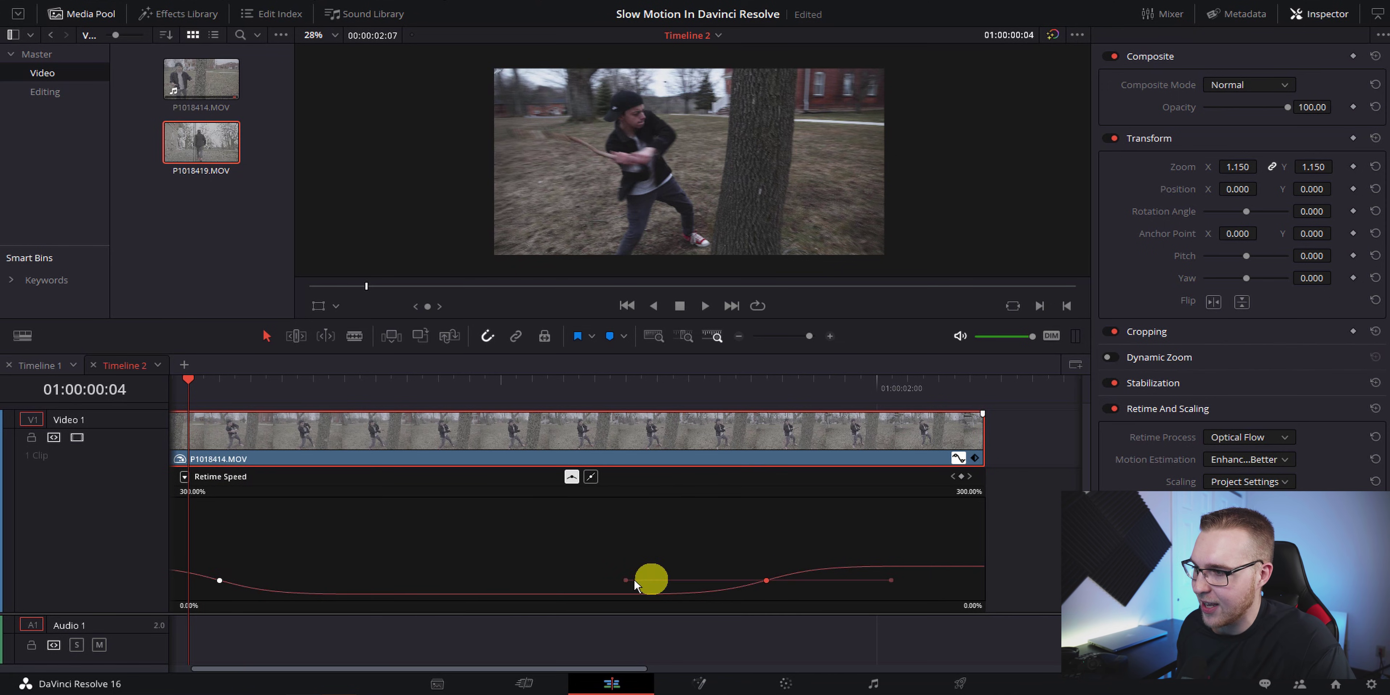
drag(624, 580, 703, 574)
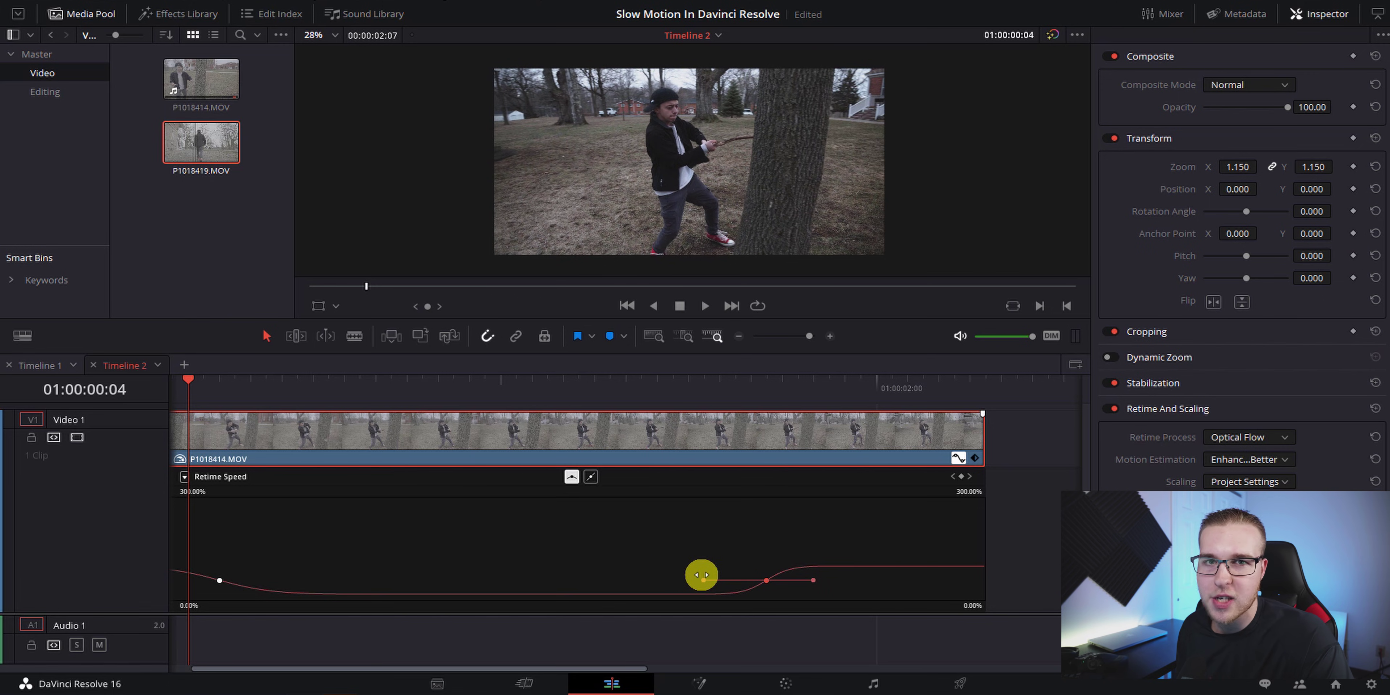
click(335, 579)
key(Home)
key(space)
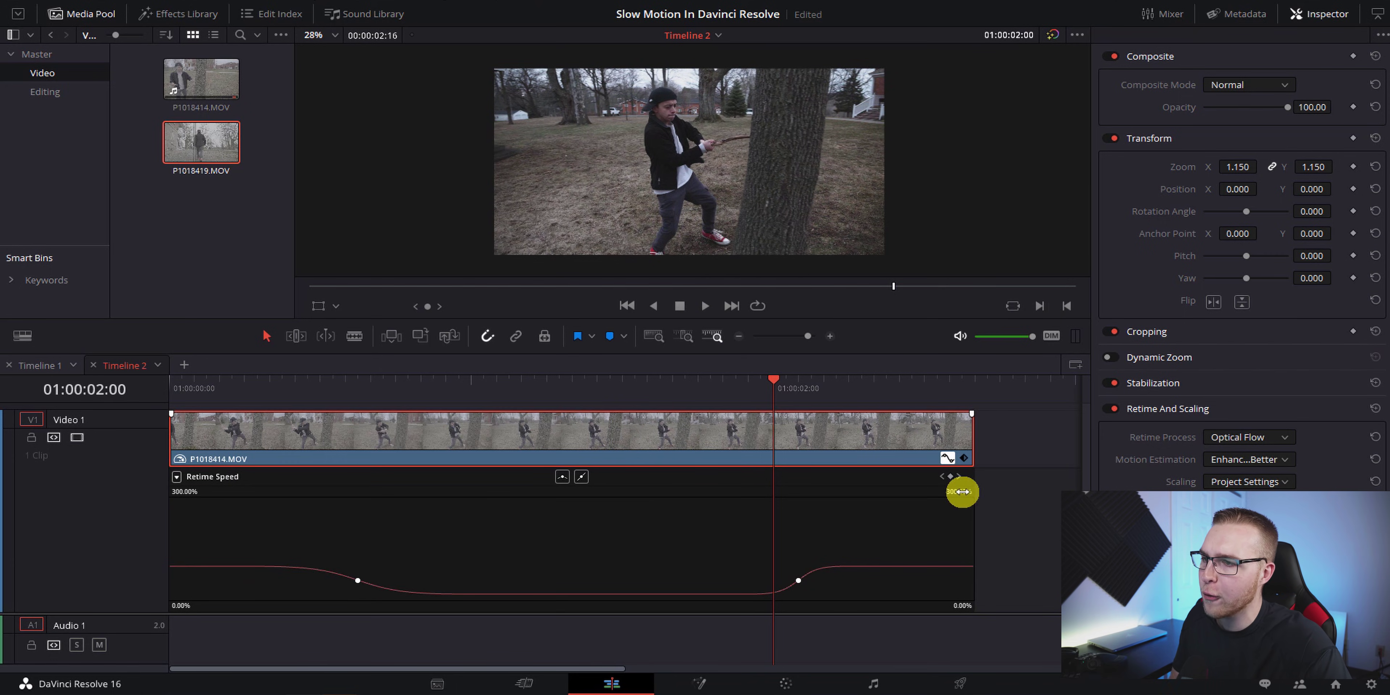
- Raise the Retime Speed graph's upper percentage and lower its bottom percentage
mouse_move(955, 493)
mouse_down()
mouse_move(912, 493)
mouse_move(999, 496)
mouse_move(979, 499)
mouse_up()
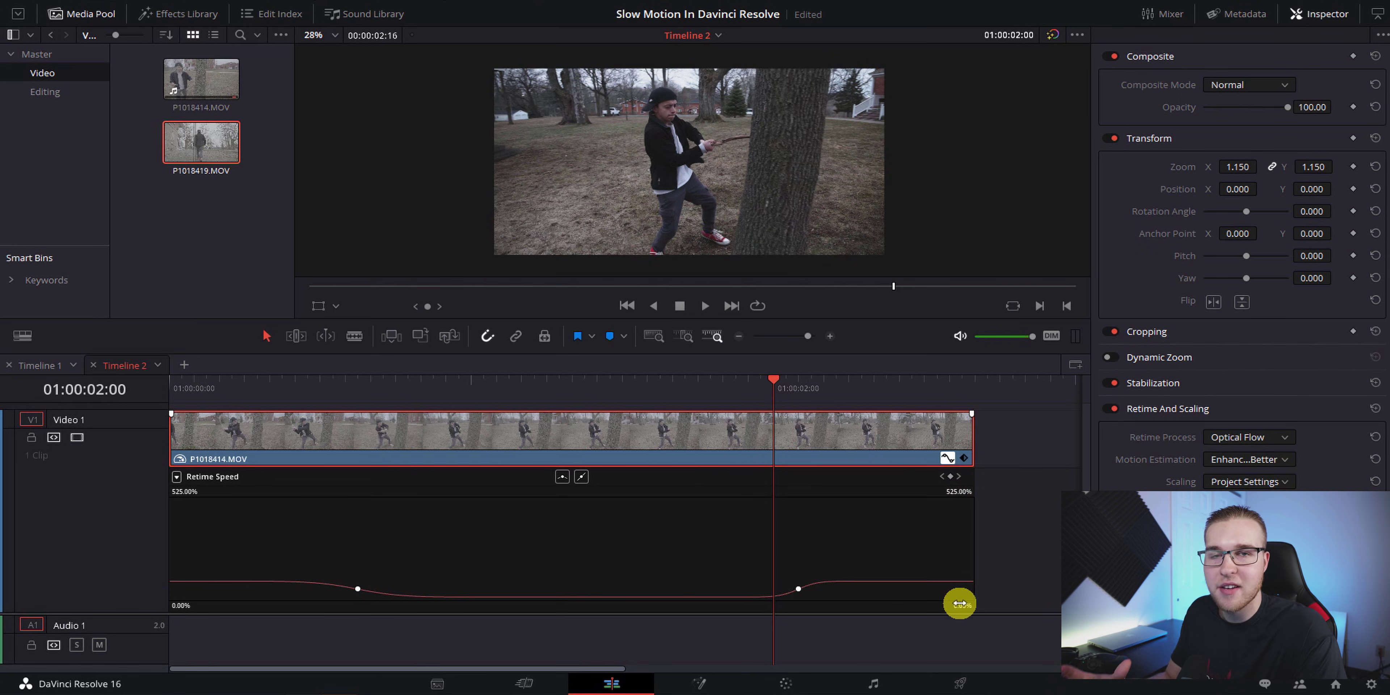
drag(1001, 603, 911, 603)
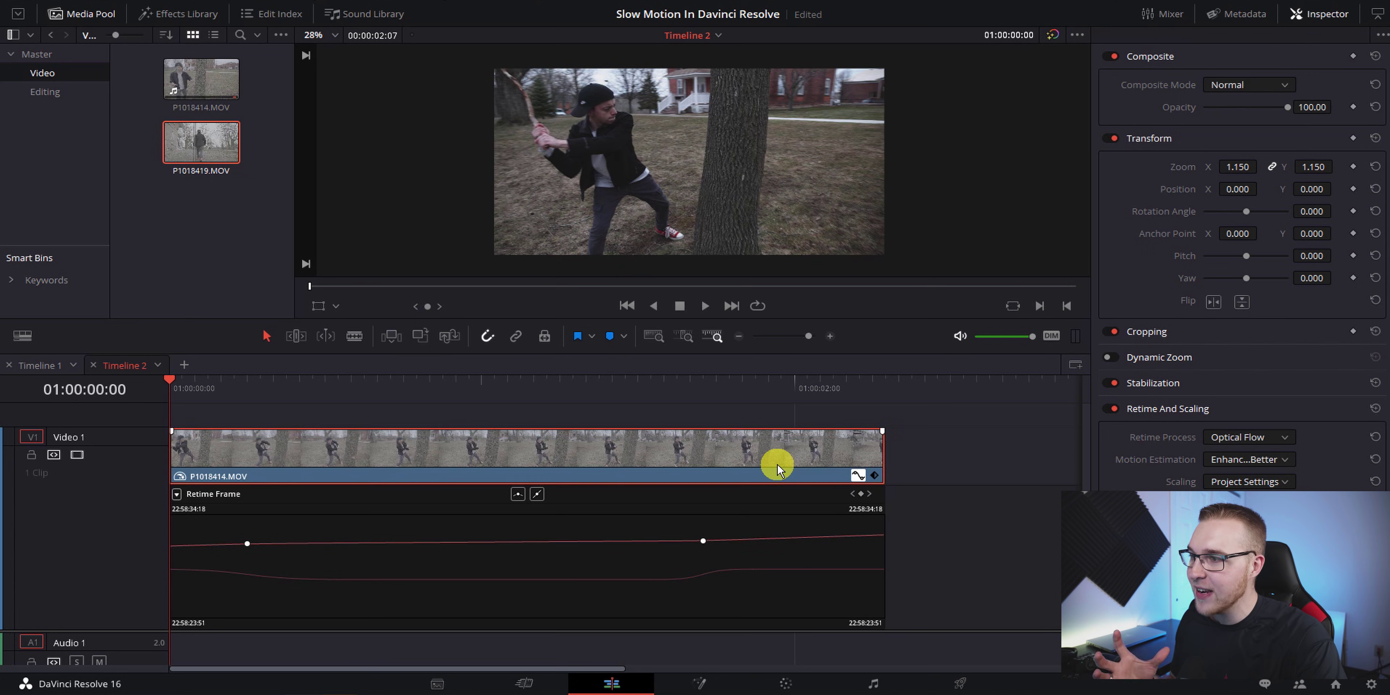
- Close the retime curve and switch Render Cache Fusion Output to On for P1018414.MOV
key(ctrl+shift+c)
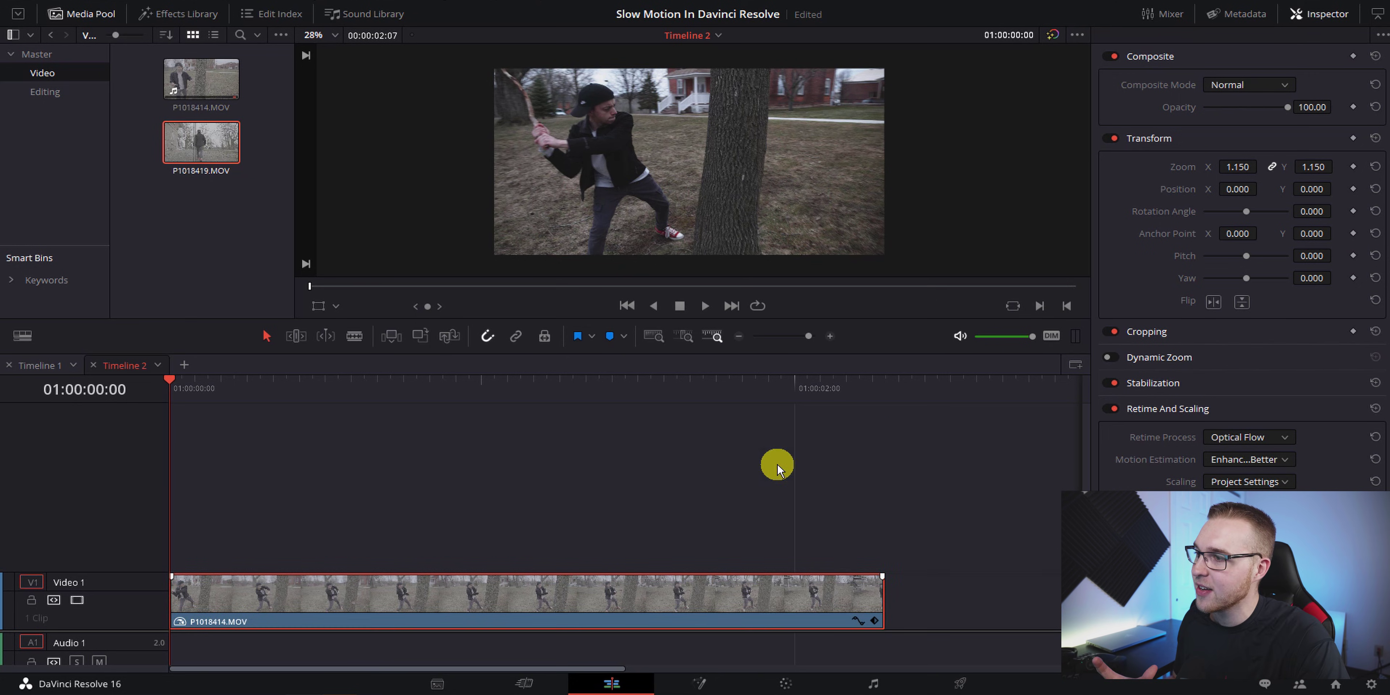
right_click(414, 595)
mouse_move(495, 497)
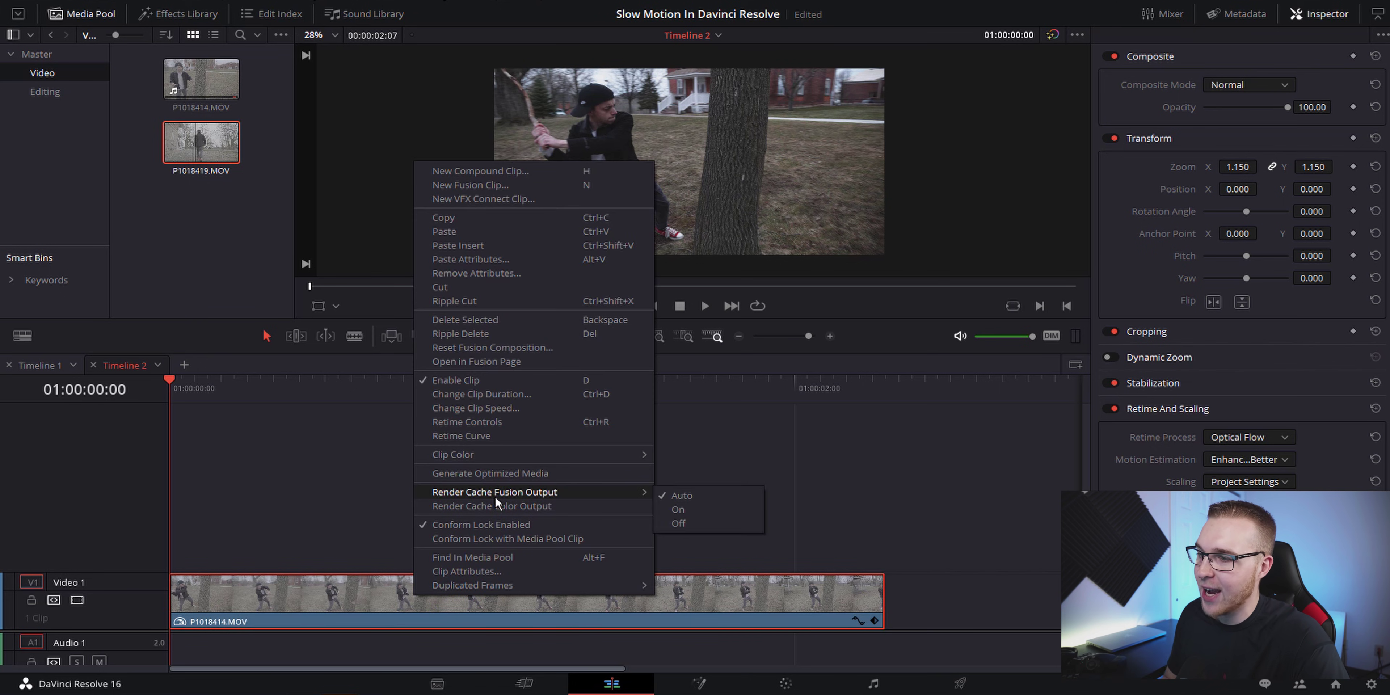
click(677, 510)
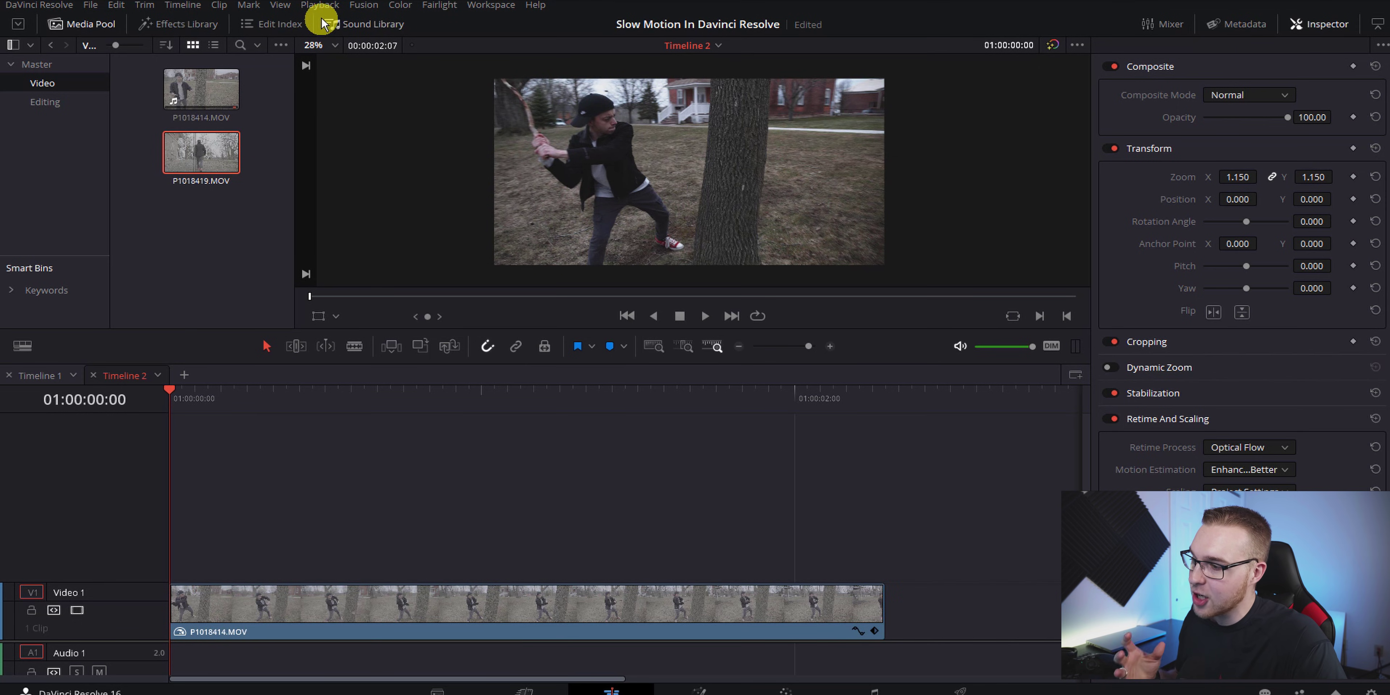
- Set Playback > Render Cache to User
click(320, 5)
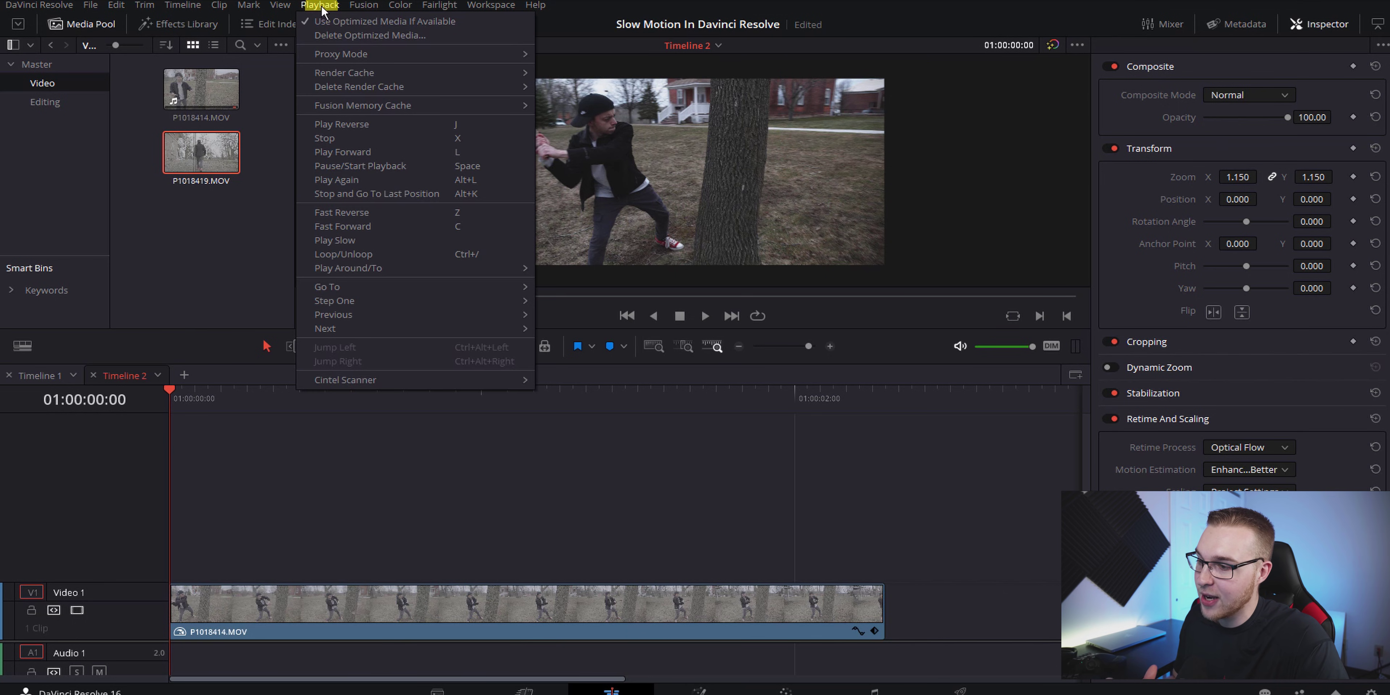
mouse_move(326, 71)
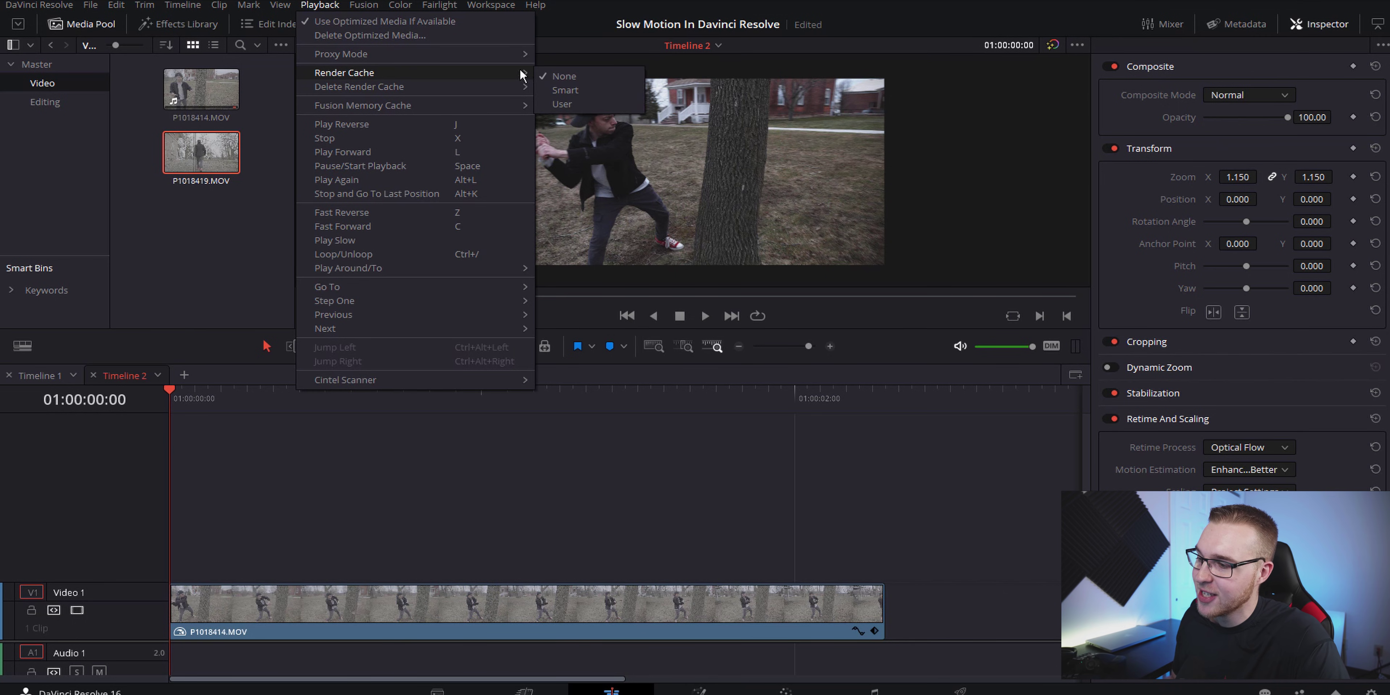
click(562, 104)
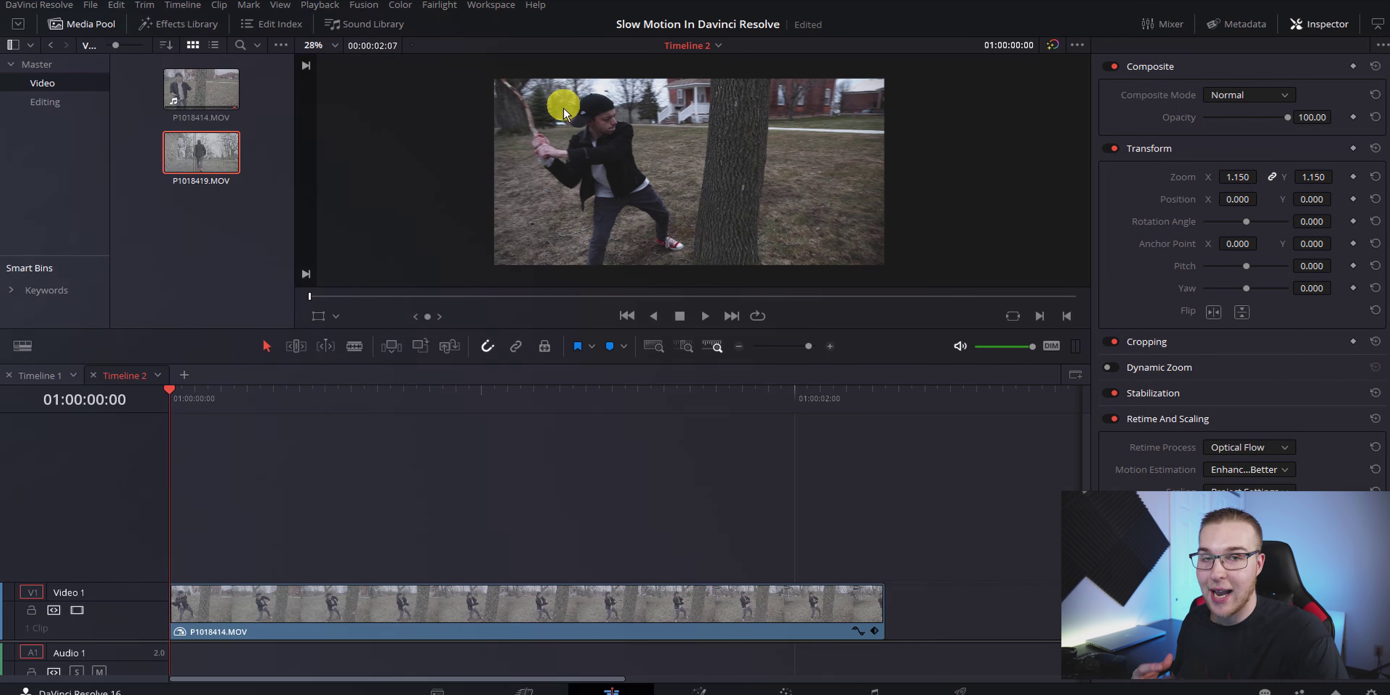